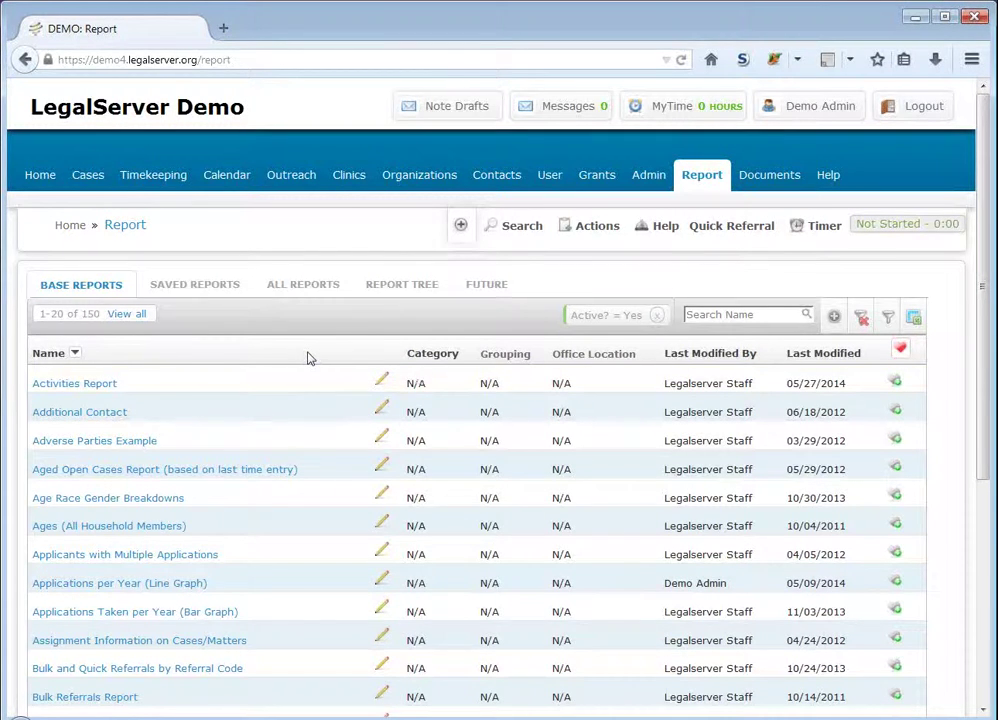
# Open the Case/Matter Time (Training) base report in a separate tab and run it.
pyautogui.scroll(-5, 309, 359)
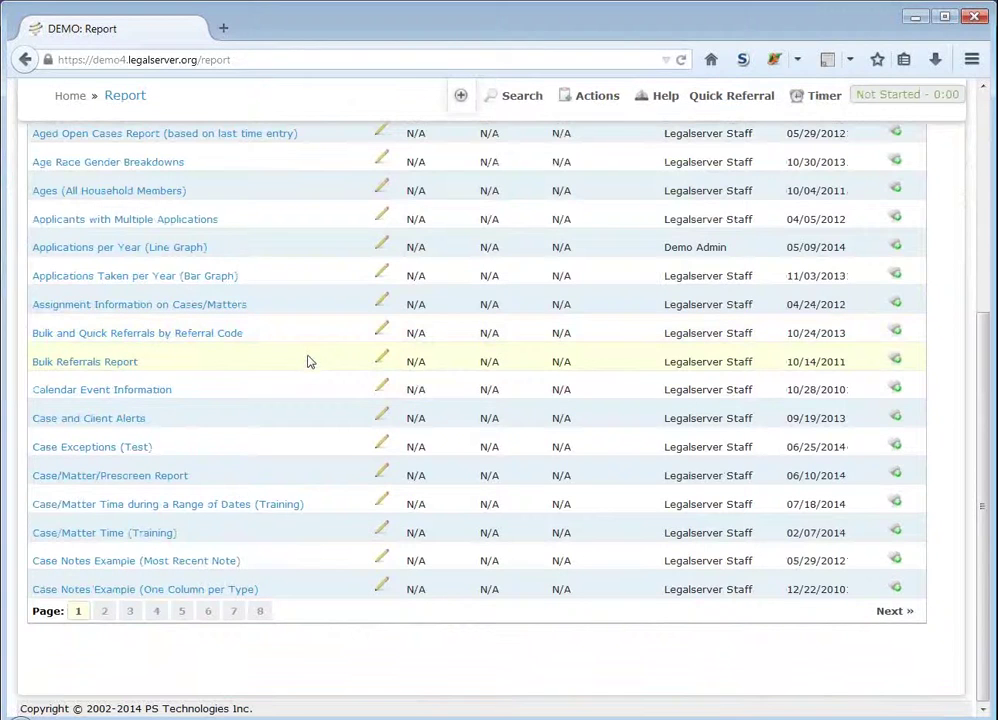
pyautogui.rightClick(118, 538)
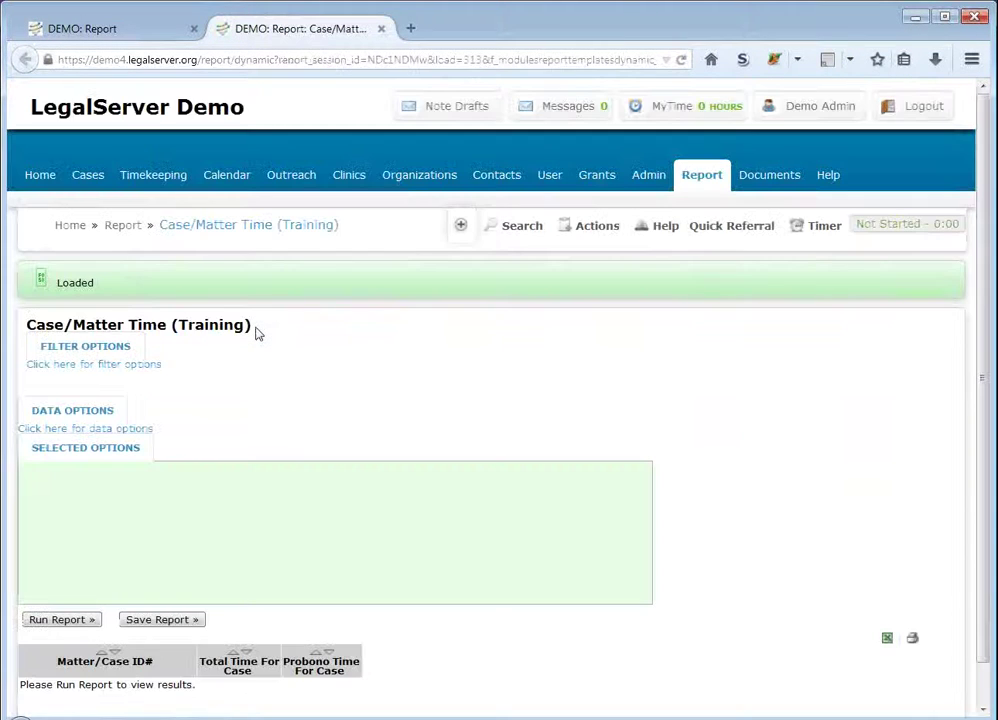
pyautogui.scroll(-1, 643, 323)
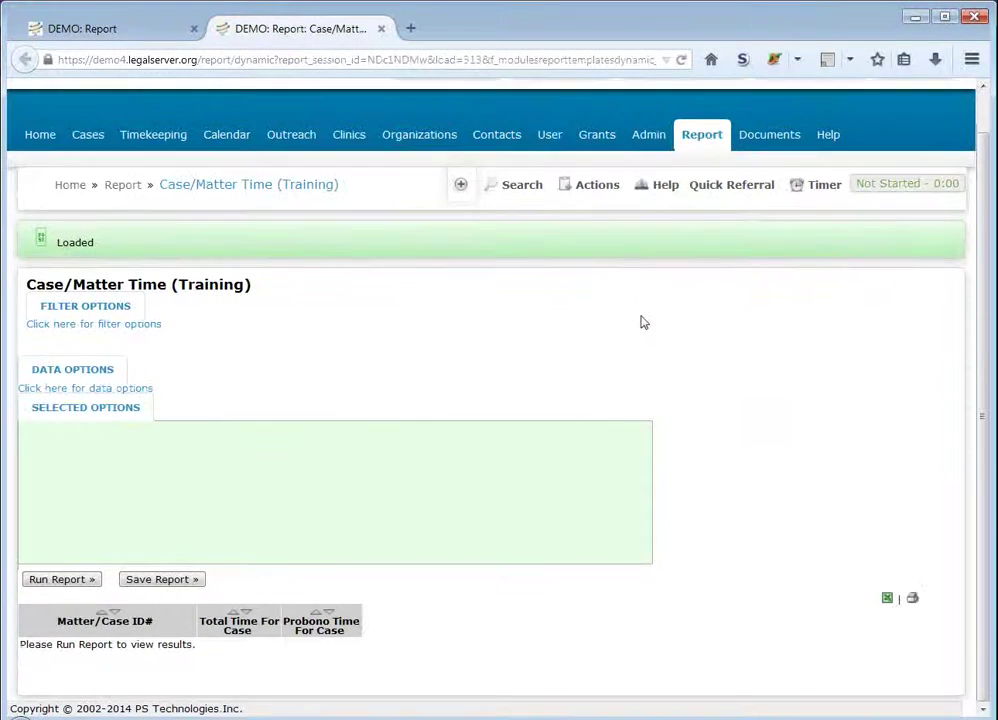
pyautogui.click(88, 584)
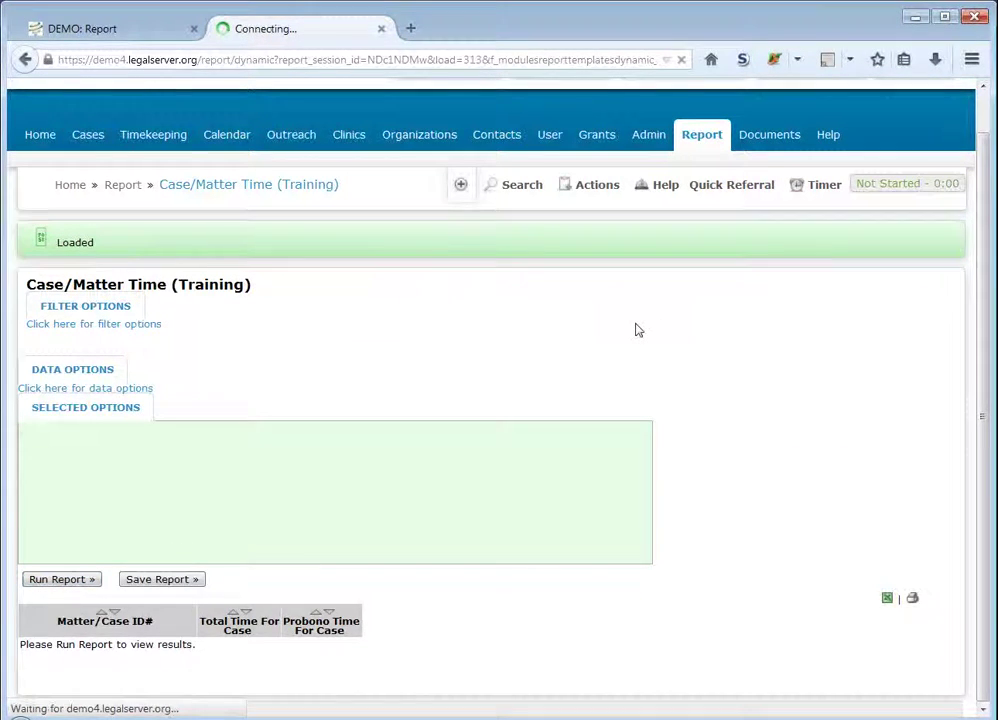
# Sort the report results in ascending order by Matter/Case ID#, examine the case time columns, and close the report's tab.
pyautogui.scroll(-4, 652, 330)
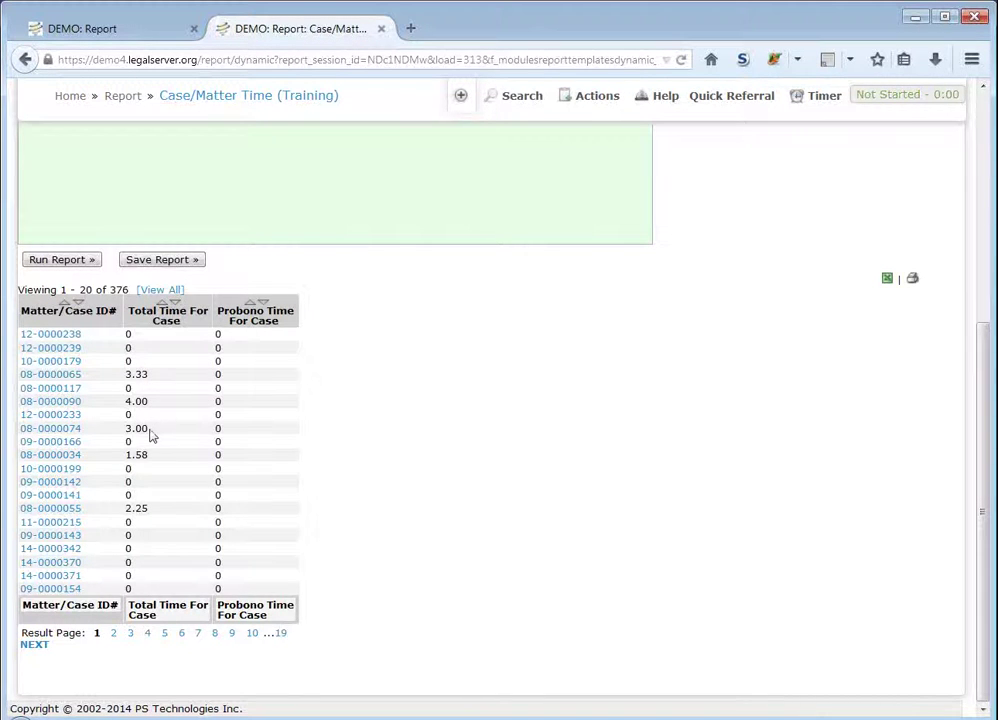
pyautogui.click(64, 298)
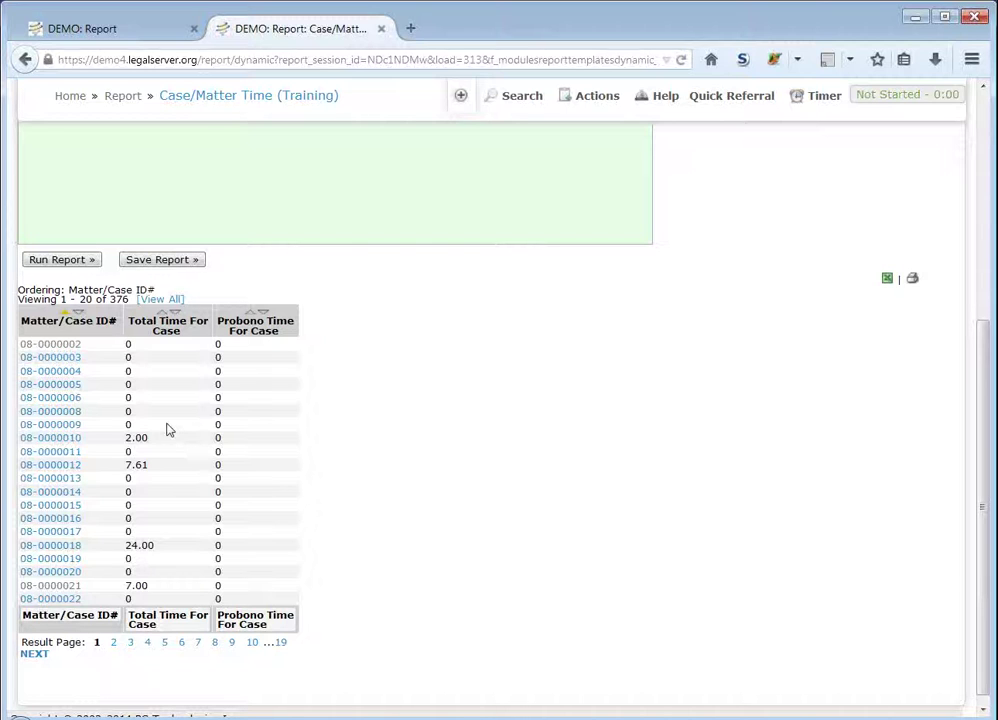
pyautogui.click(381, 29)
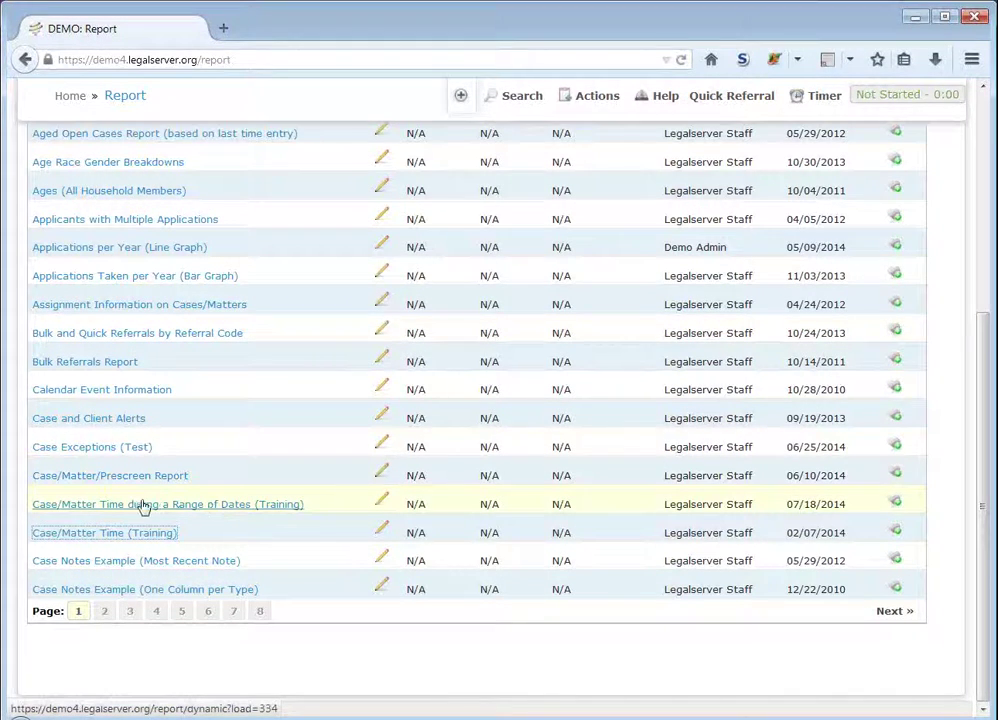
# Open the Case/Matter Time during a Range of Dates (Training) report for editing and refresh it to load its results.
pyautogui.click(381, 505)
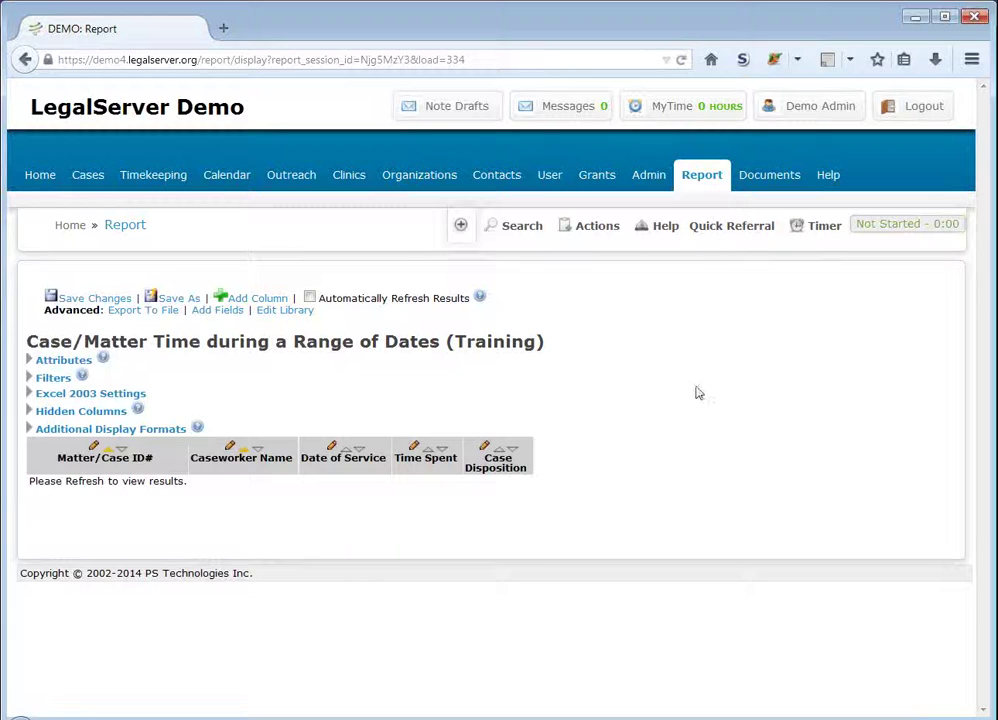
pyautogui.moveTo(690, 103)
pyautogui.click(681, 60)
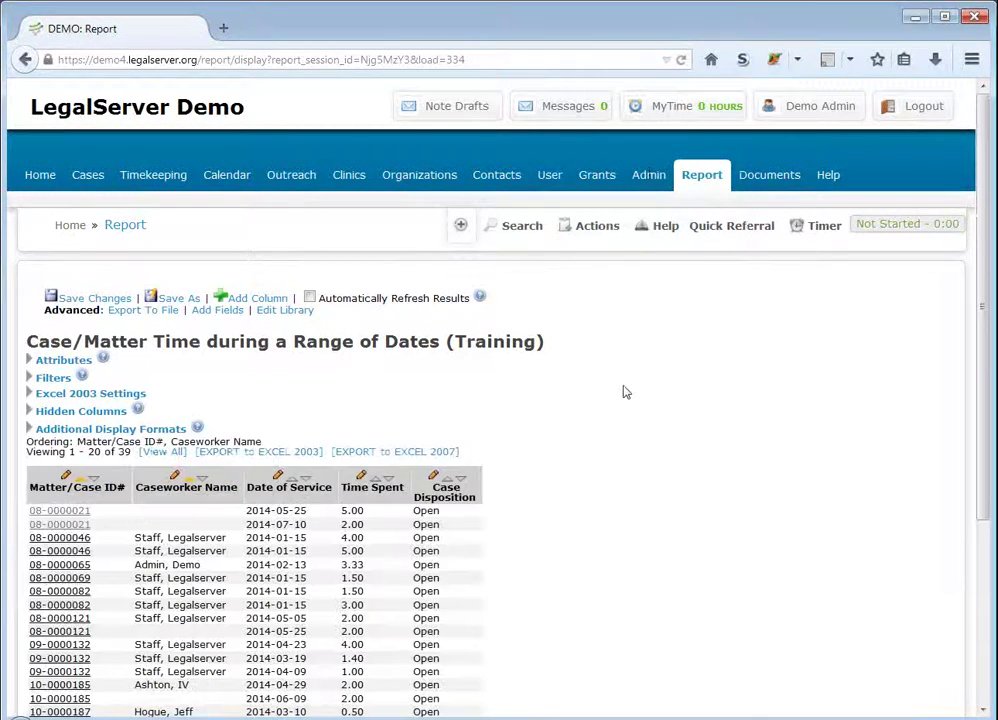
pyautogui.scroll(-2, 651, 350)
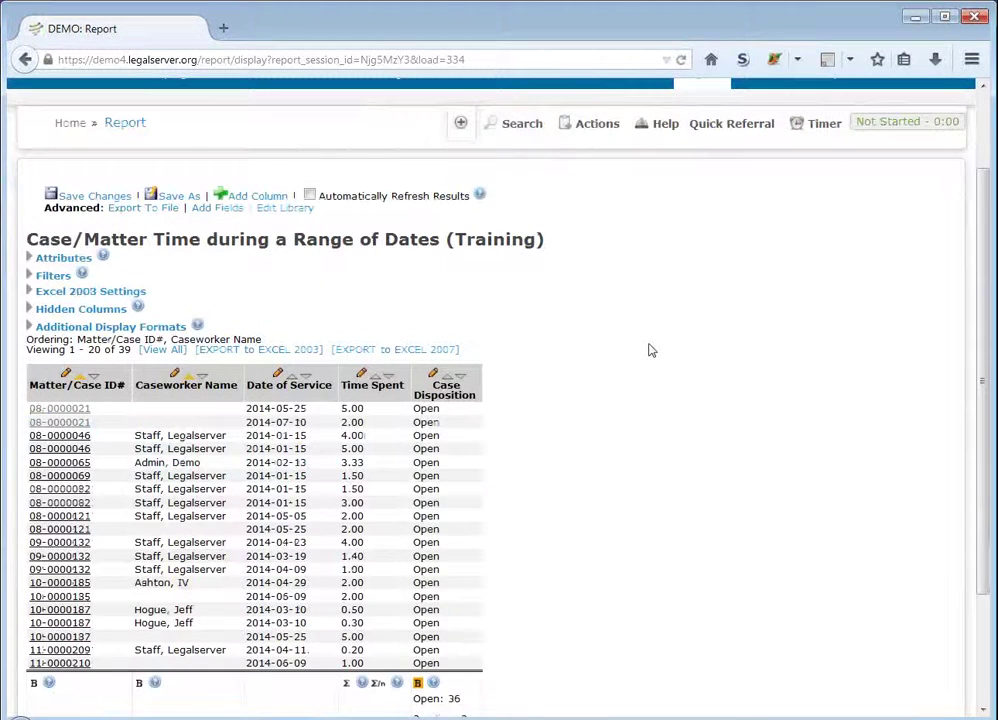
pyautogui.scroll(-2, 532, 303)
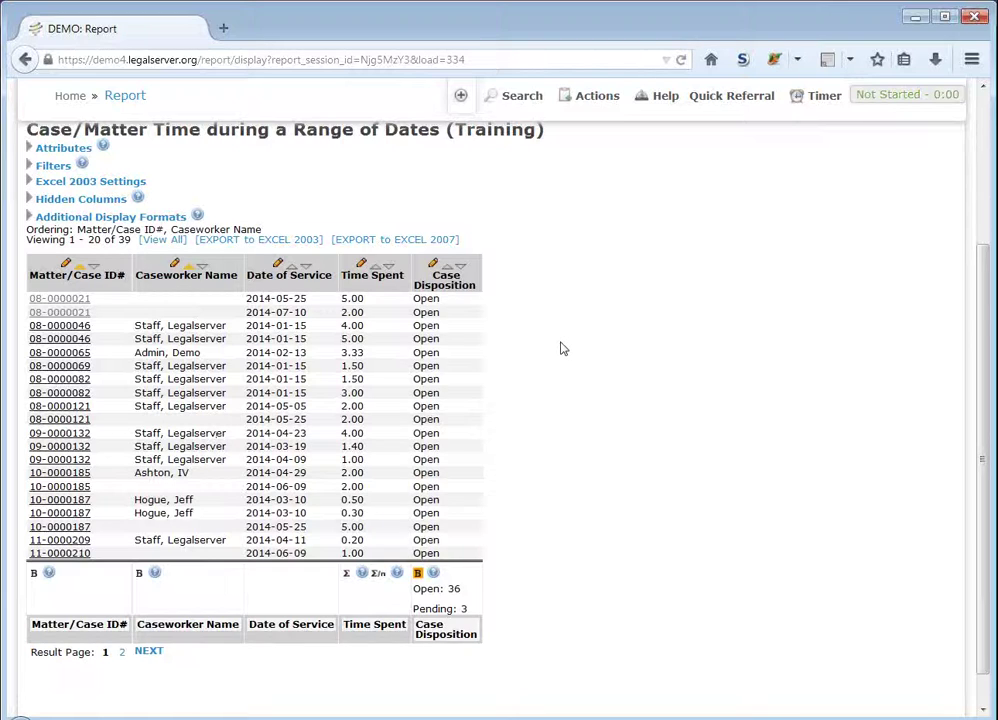
pyautogui.scroll(2, 560, 348)
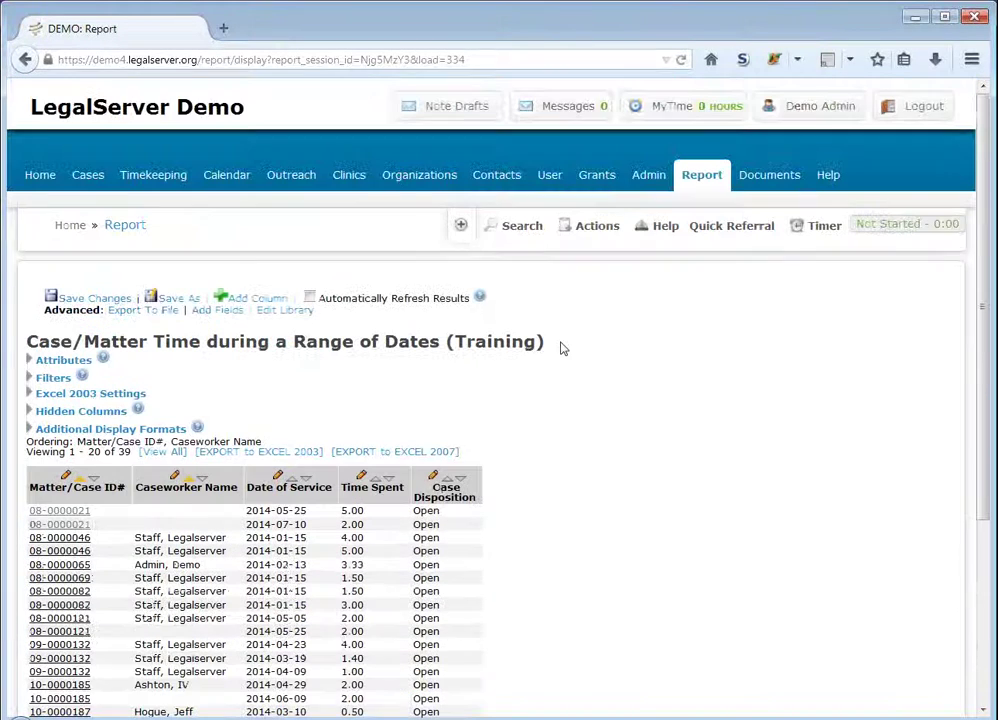
# Examine the fields available directly under Case Data in the report's table tree for adding fields.
pyautogui.click(218, 311)
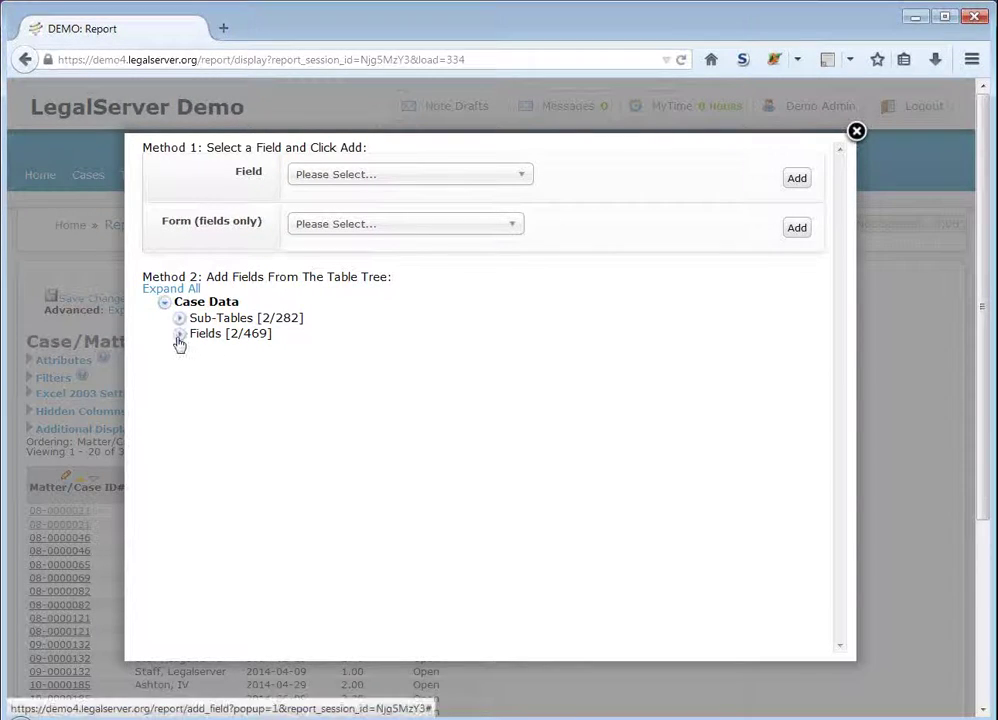
pyautogui.click(179, 340)
pyautogui.scroll(-2, 565, 380)
pyautogui.scroll(-4, 569, 371)
pyautogui.scroll(-12, 569, 371)
pyautogui.scroll(-12, 569, 371)
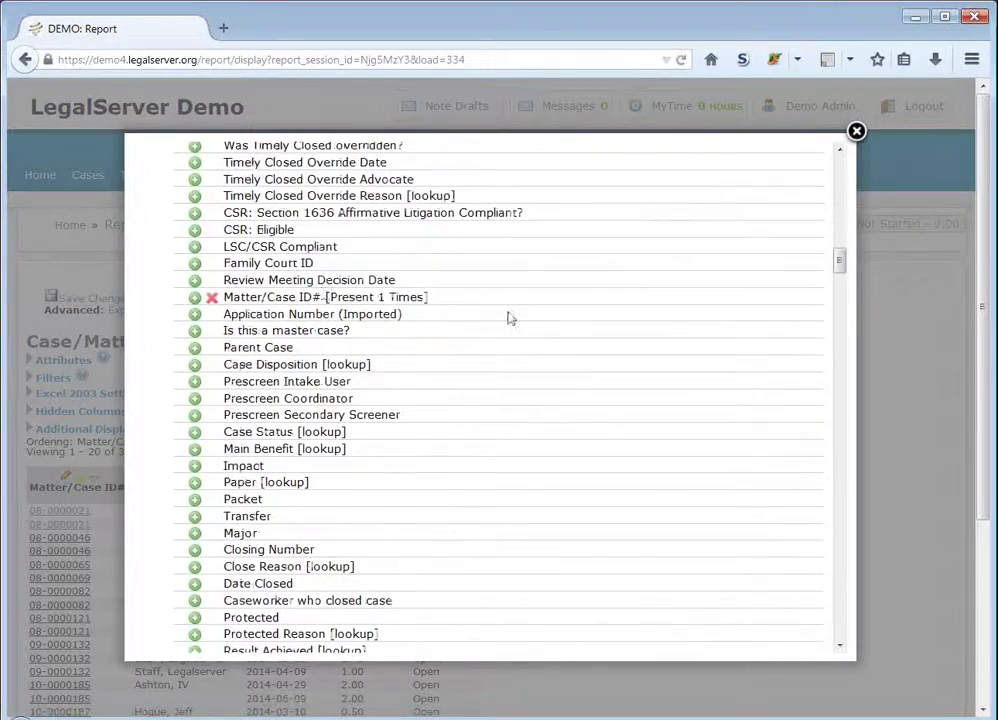
pyautogui.scroll(20, 508, 318)
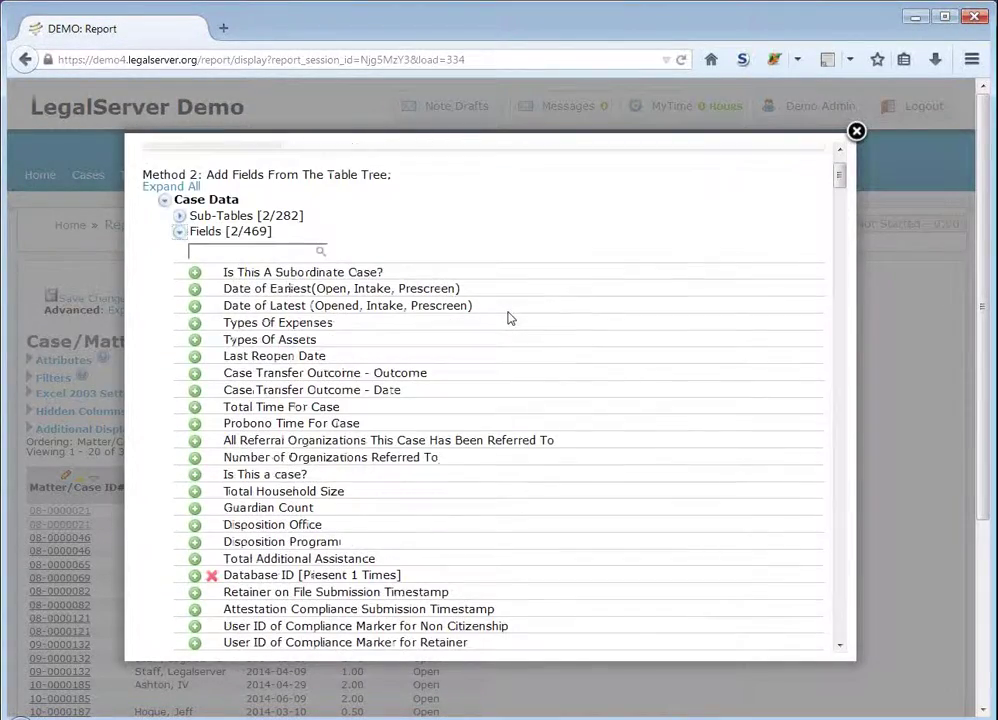
pyautogui.scroll(2, 466, 462)
pyautogui.click(179, 334)
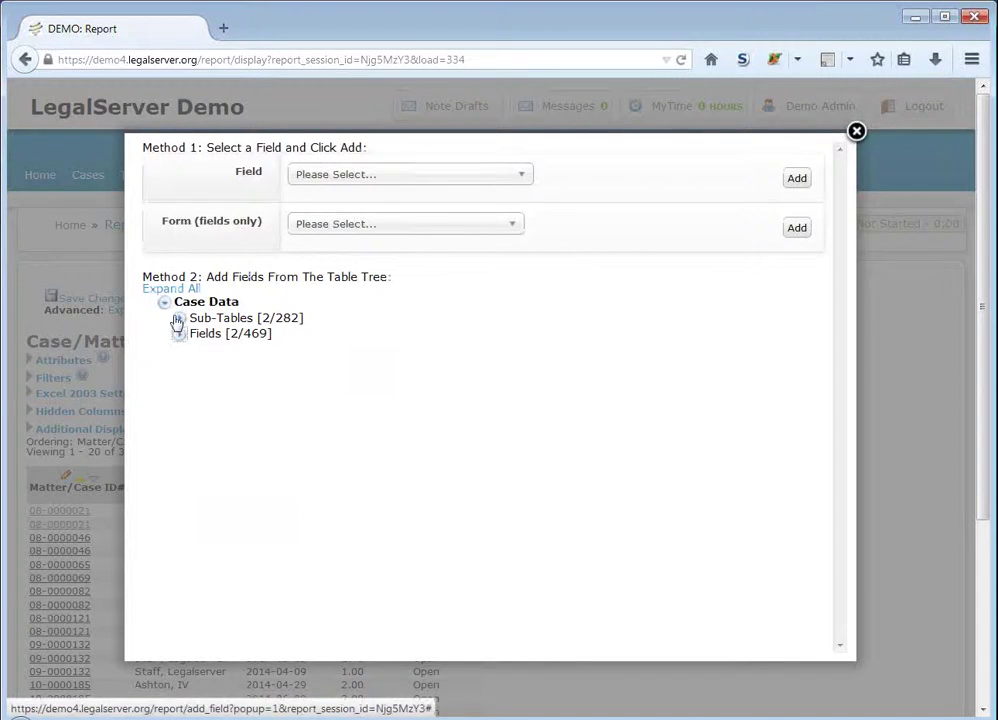
# Examine the Timekeeping sub-table's own sub-tables and fields in the table tree, then return to the report and reload its results.
pyautogui.click(180, 318)
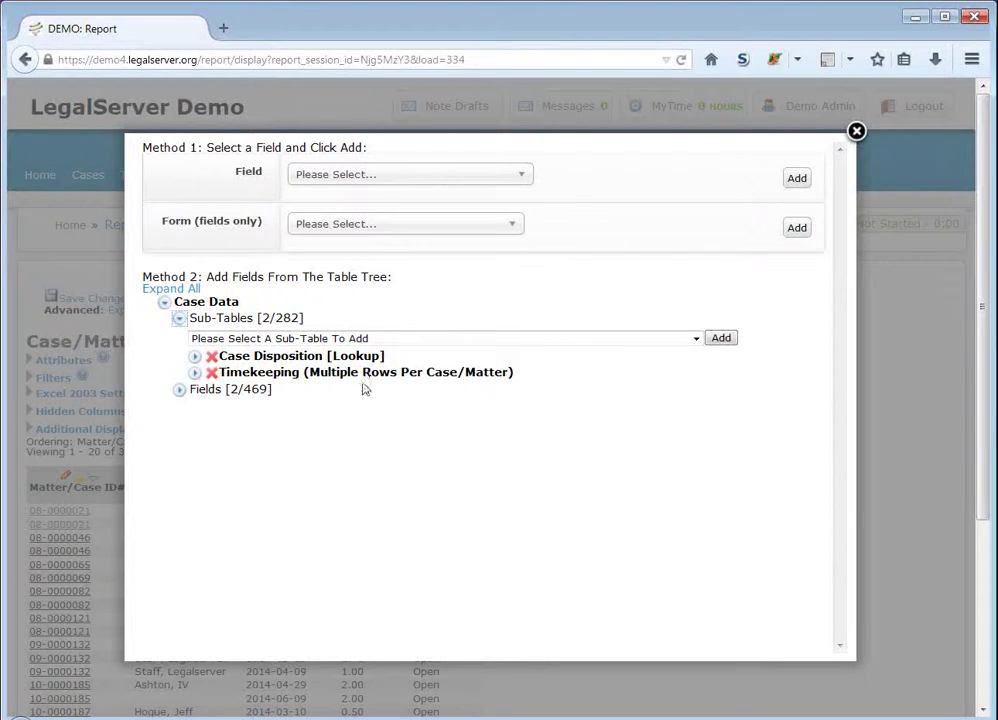
pyautogui.click(196, 373)
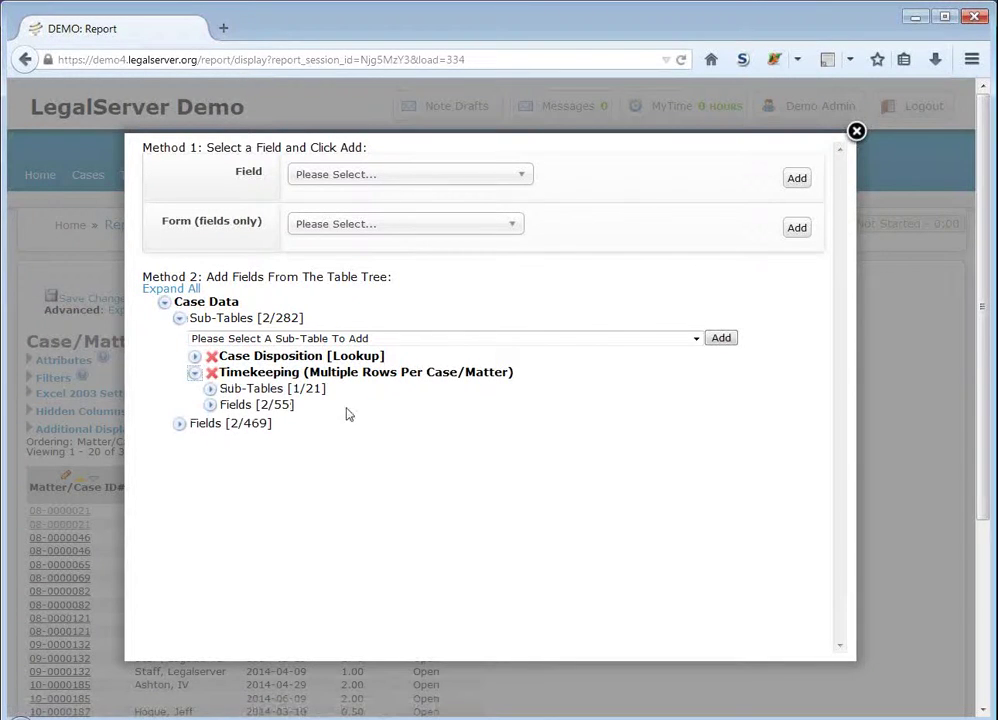
pyautogui.click(210, 388)
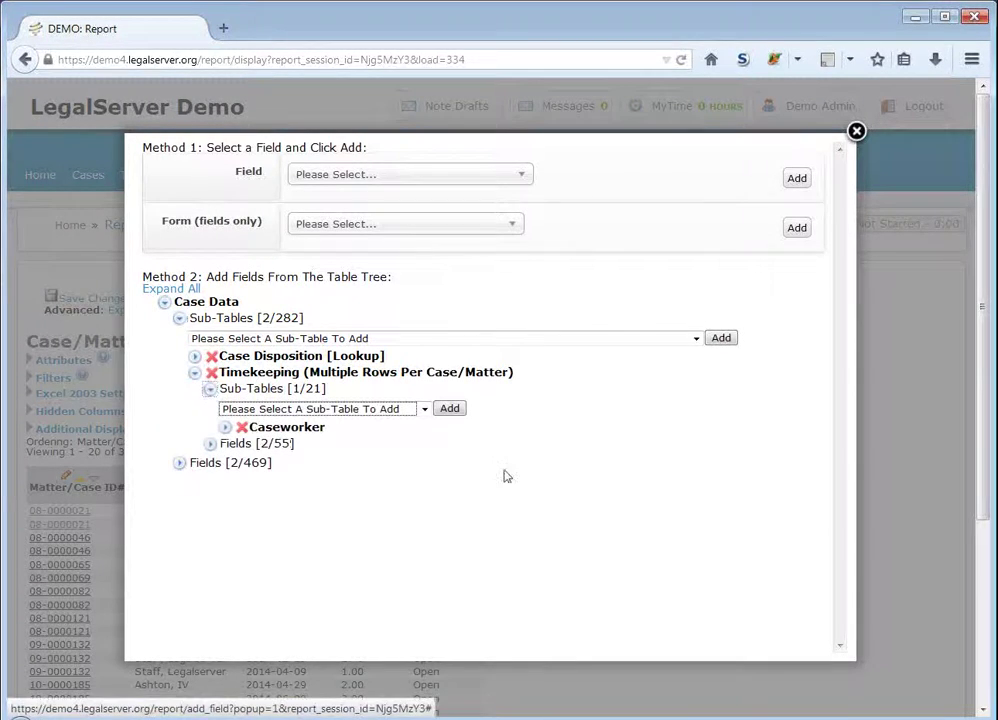
pyautogui.scroll(-2, 630, 387)
pyautogui.click(211, 445)
pyautogui.scroll(-3, 606, 437)
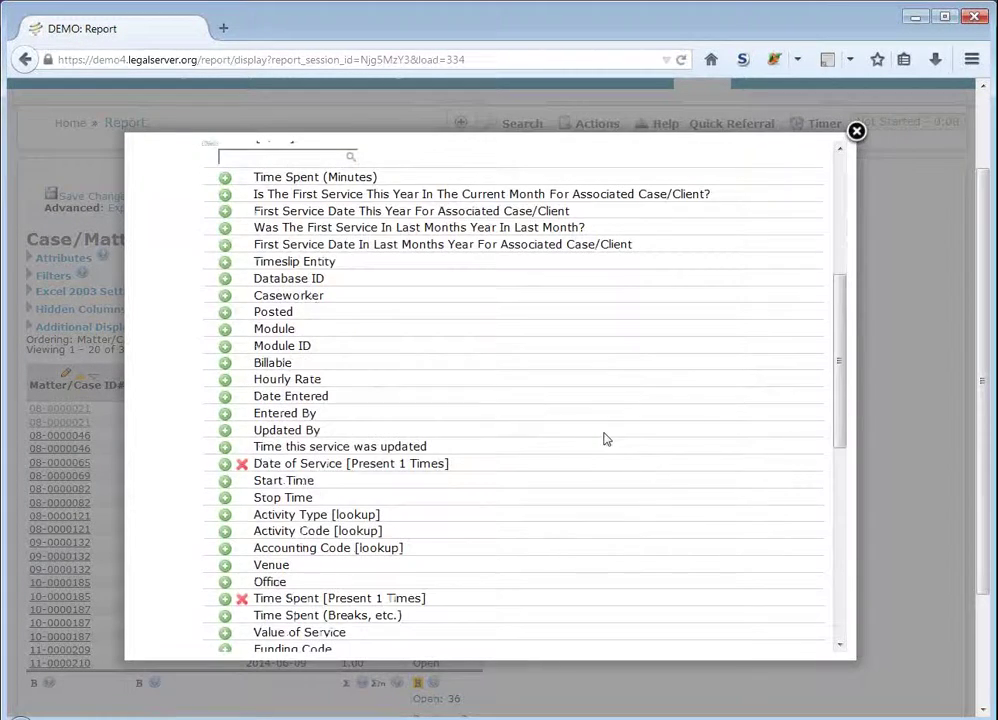
pyautogui.scroll(-1, 602, 437)
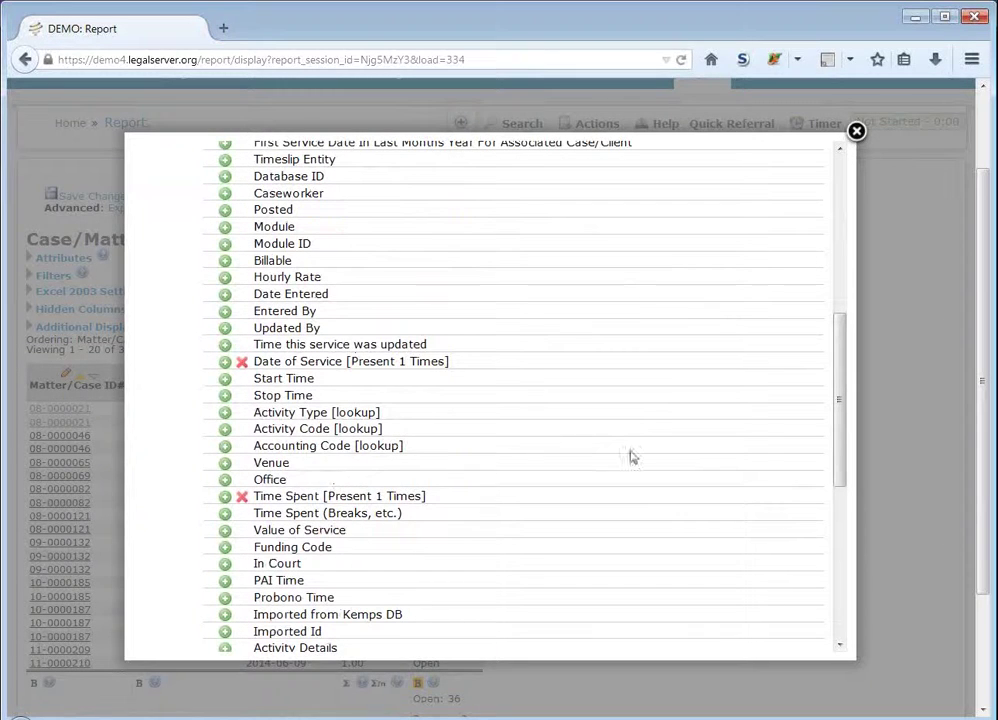
pyautogui.scroll(3, 630, 457)
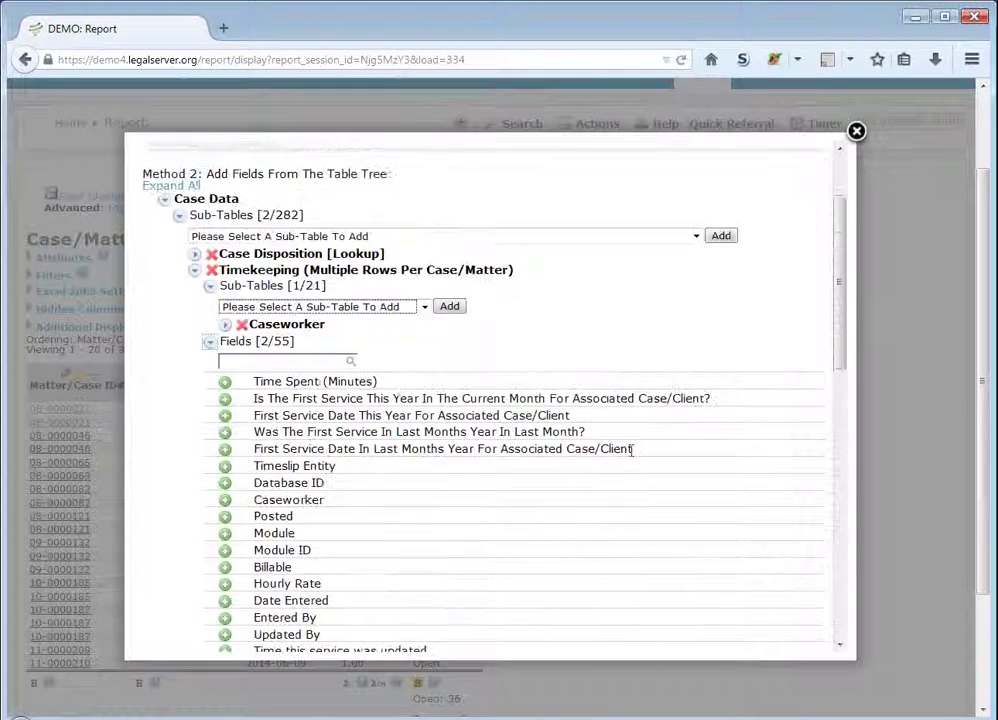
pyautogui.click(211, 344)
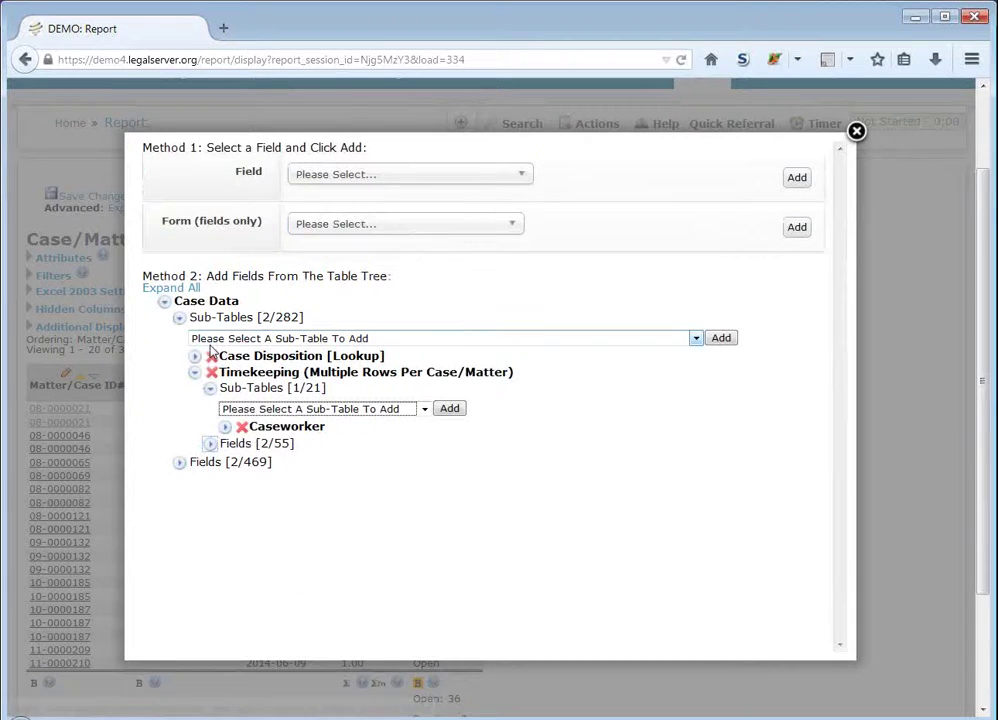
pyautogui.click(856, 131)
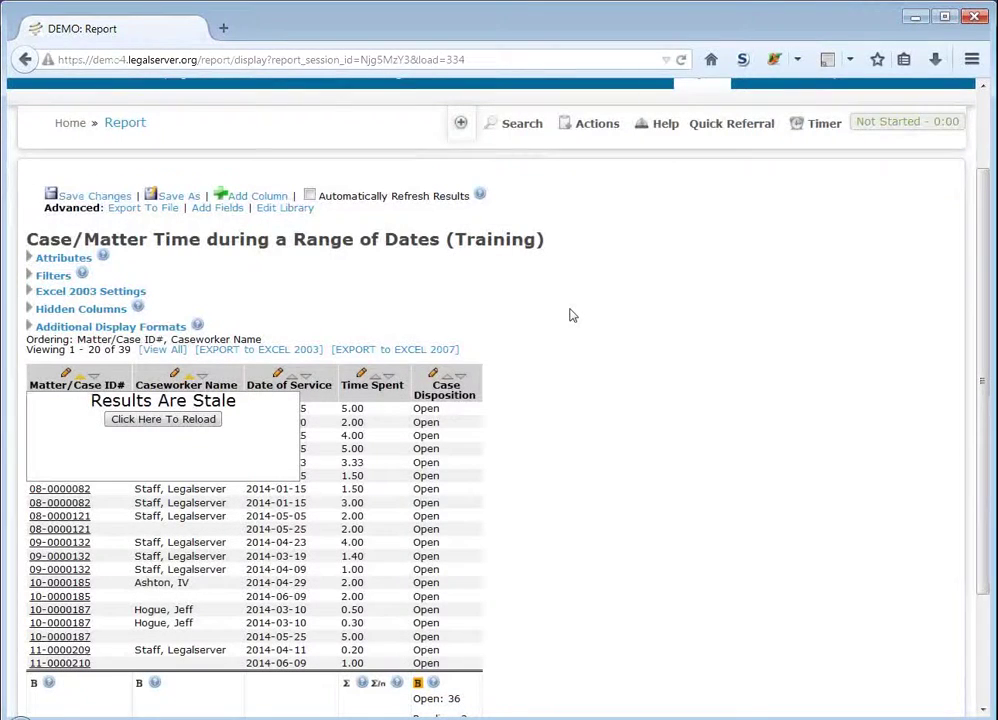
pyautogui.click(184, 422)
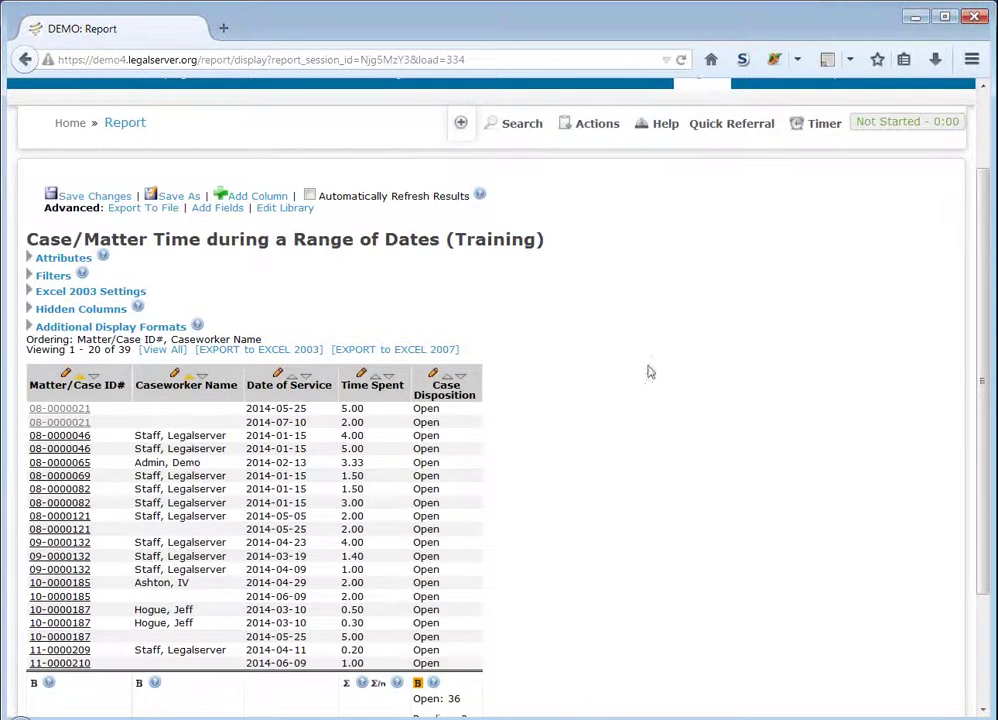
# Review the report's filters on Matter/Case ID# and Date of Service against the results, then collapse the filter section.
pyautogui.scroll(-3, 648, 372)
pyautogui.scroll(2, 648, 372)
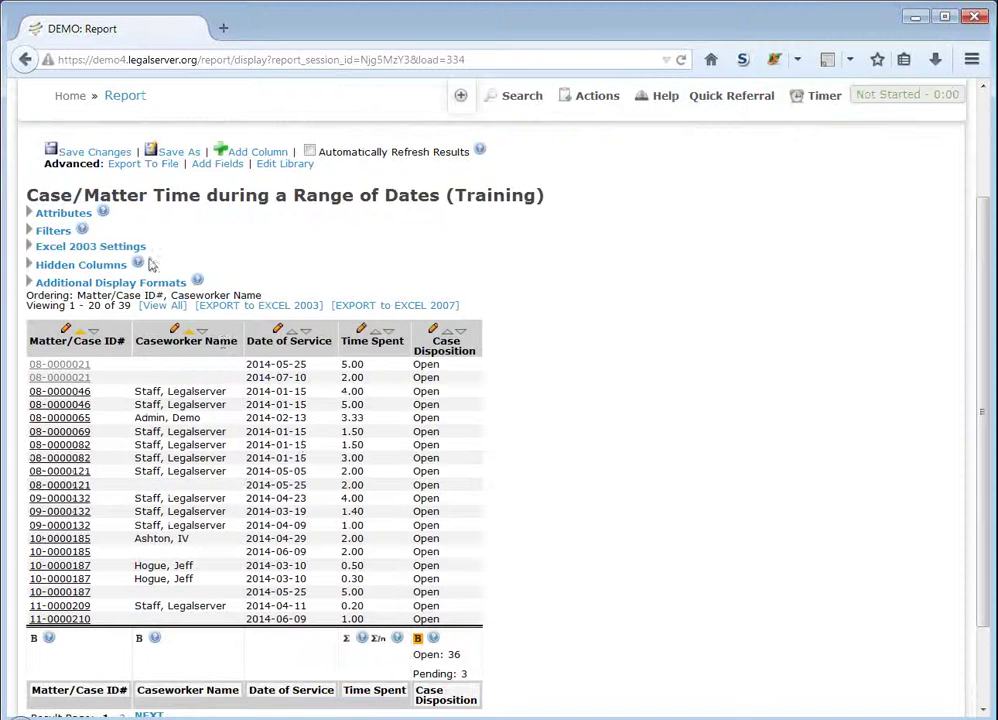
pyautogui.click(57, 231)
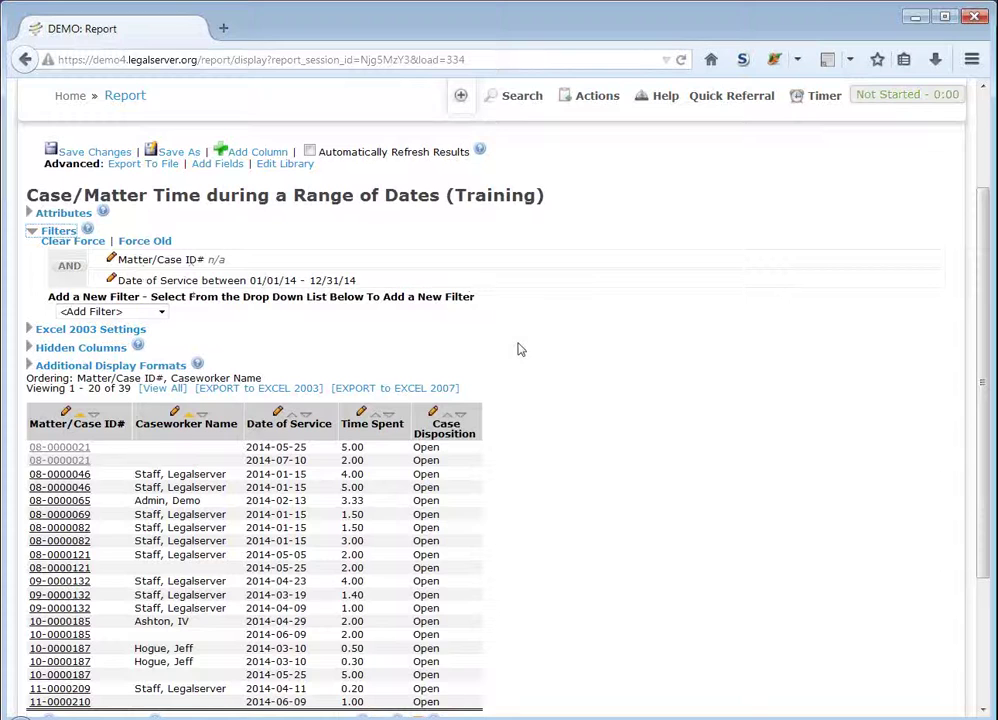
pyautogui.scroll(-2, 590, 352)
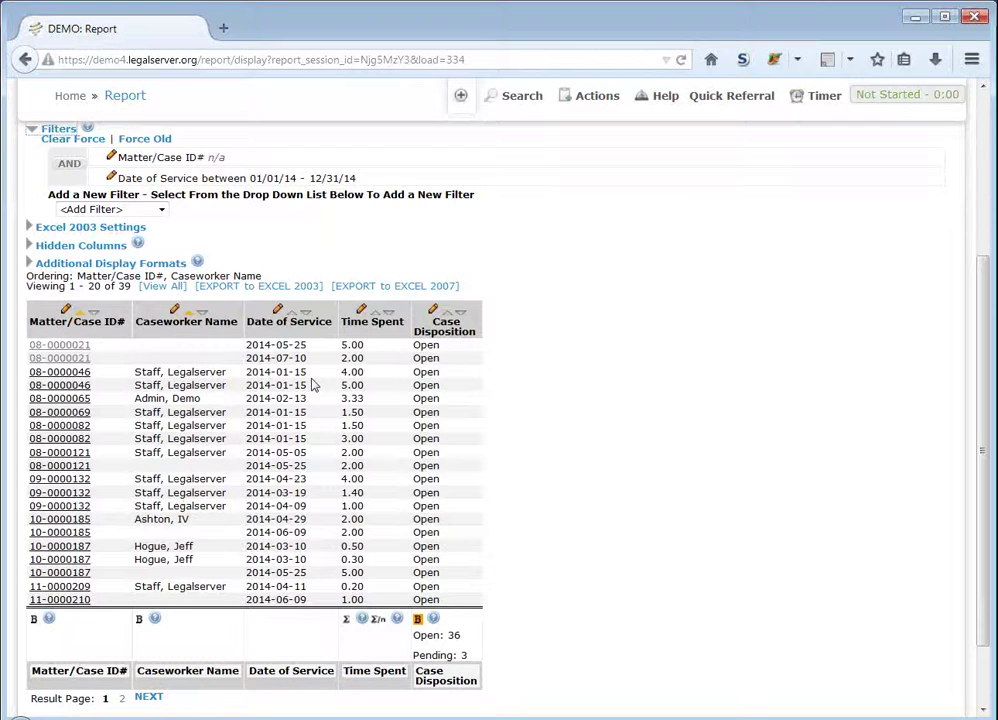
pyautogui.scroll(2, 313, 385)
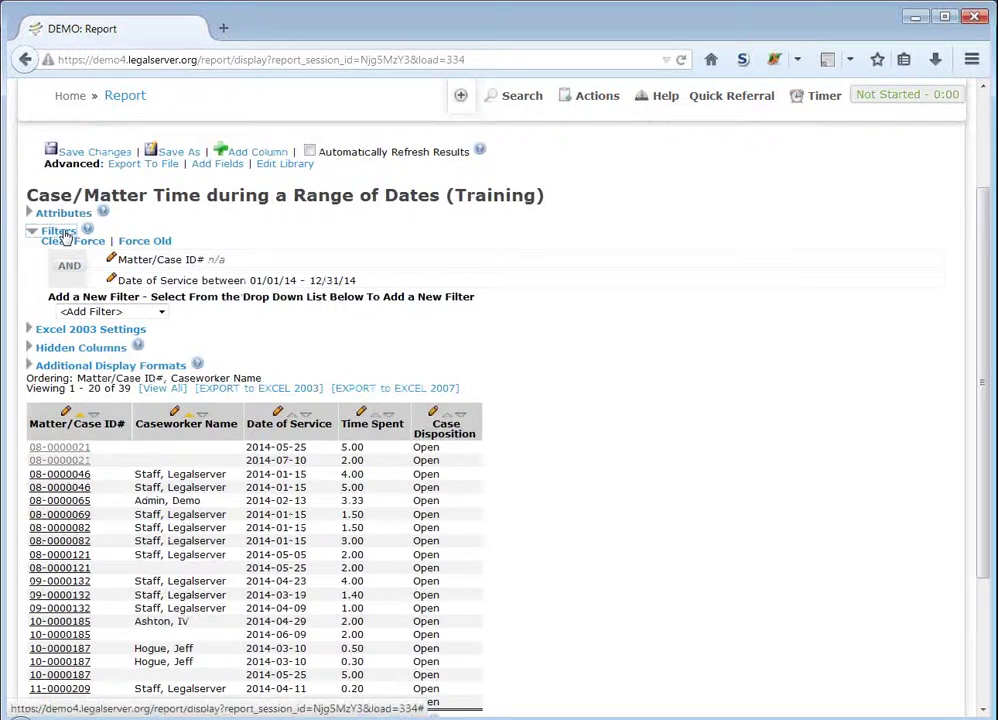
pyautogui.click(50, 231)
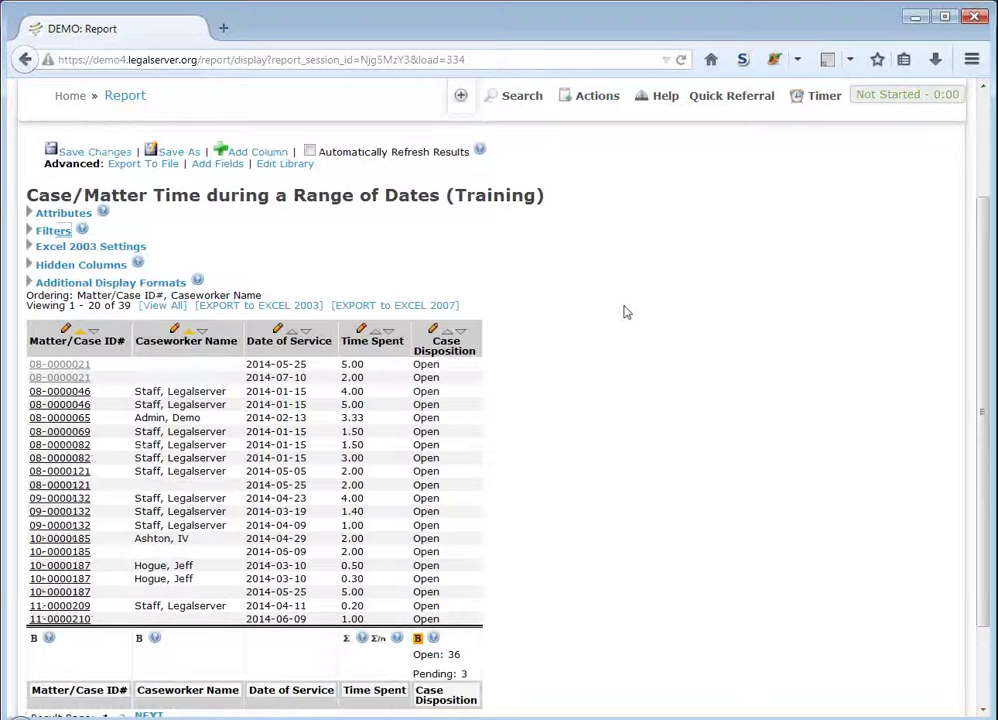
# Set the Time Spent column's aggregate to Sum and apply the change.
pyautogui.scroll(-2, 623, 312)
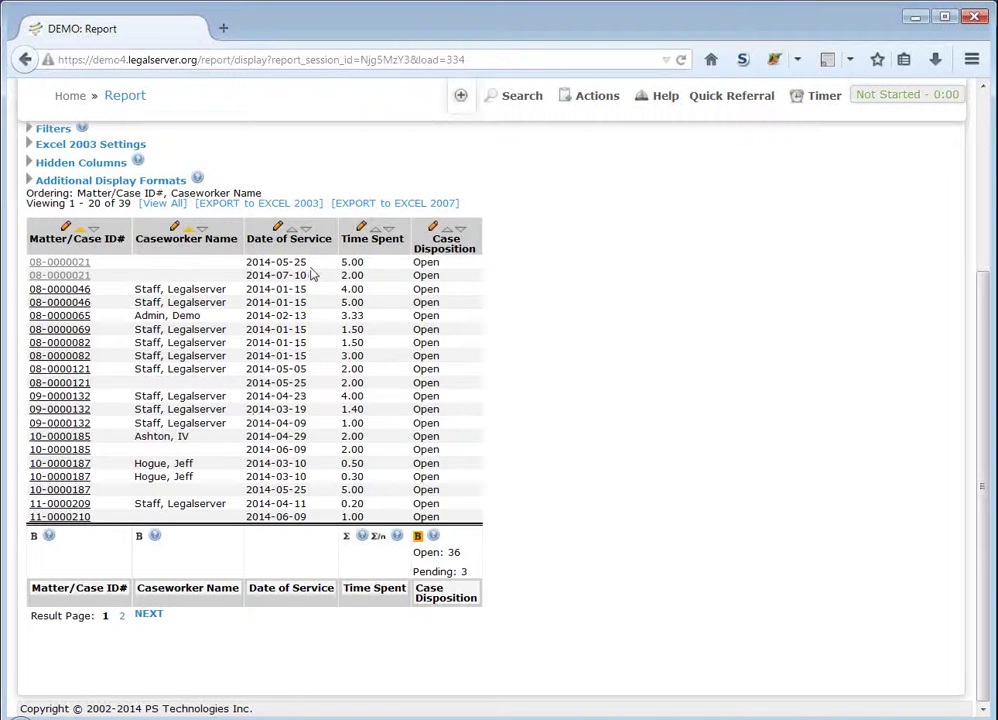
pyautogui.click(361, 225)
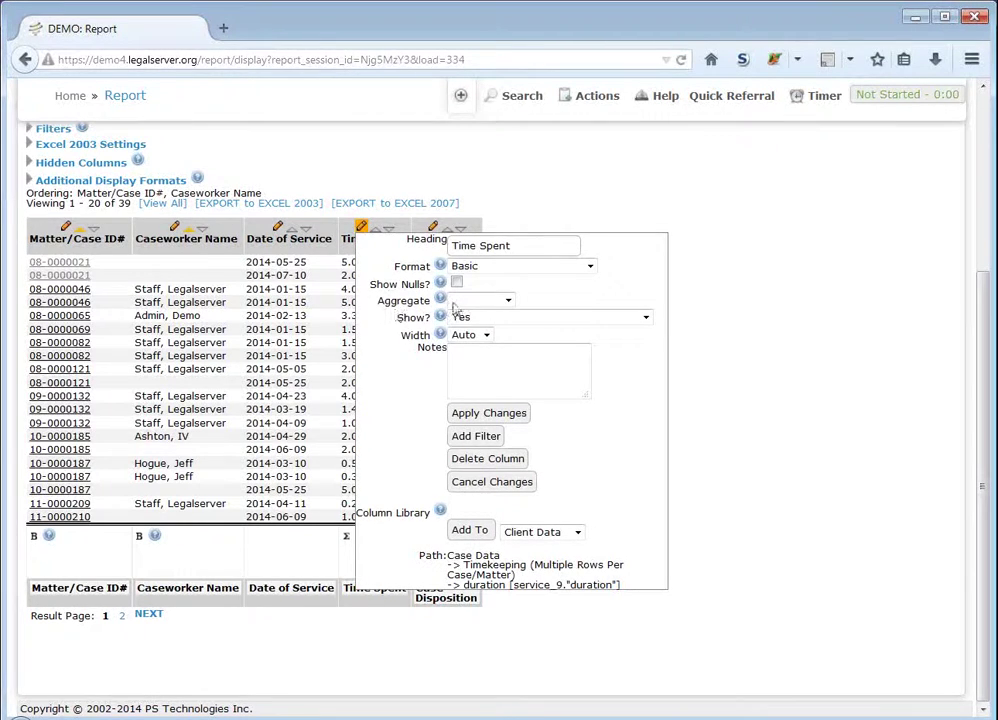
pyautogui.click(509, 302)
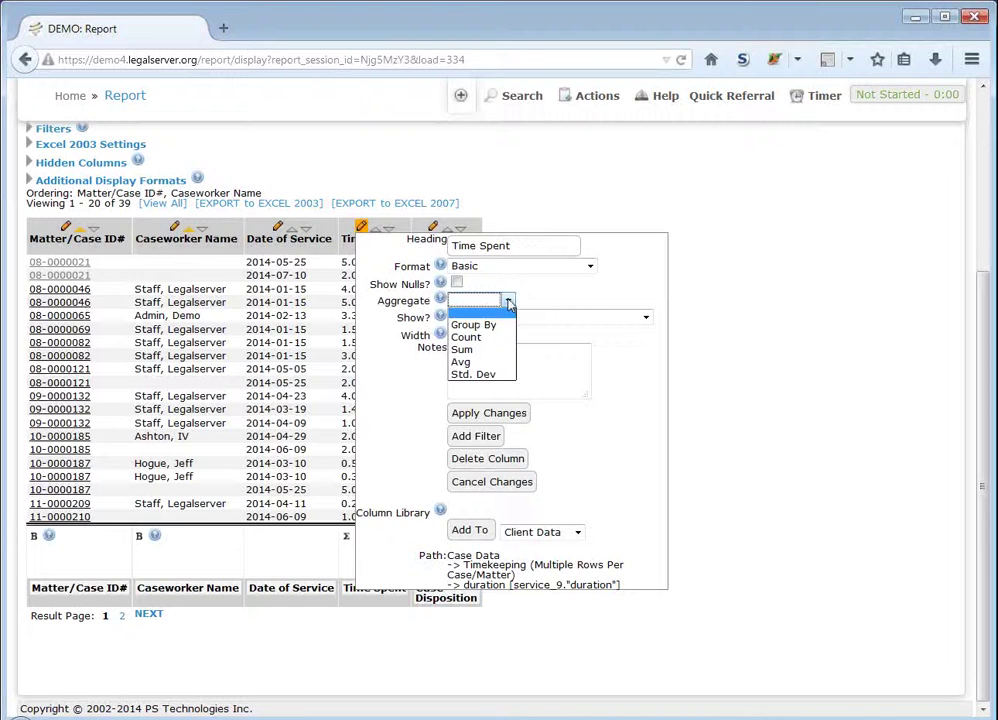
pyautogui.click(510, 347)
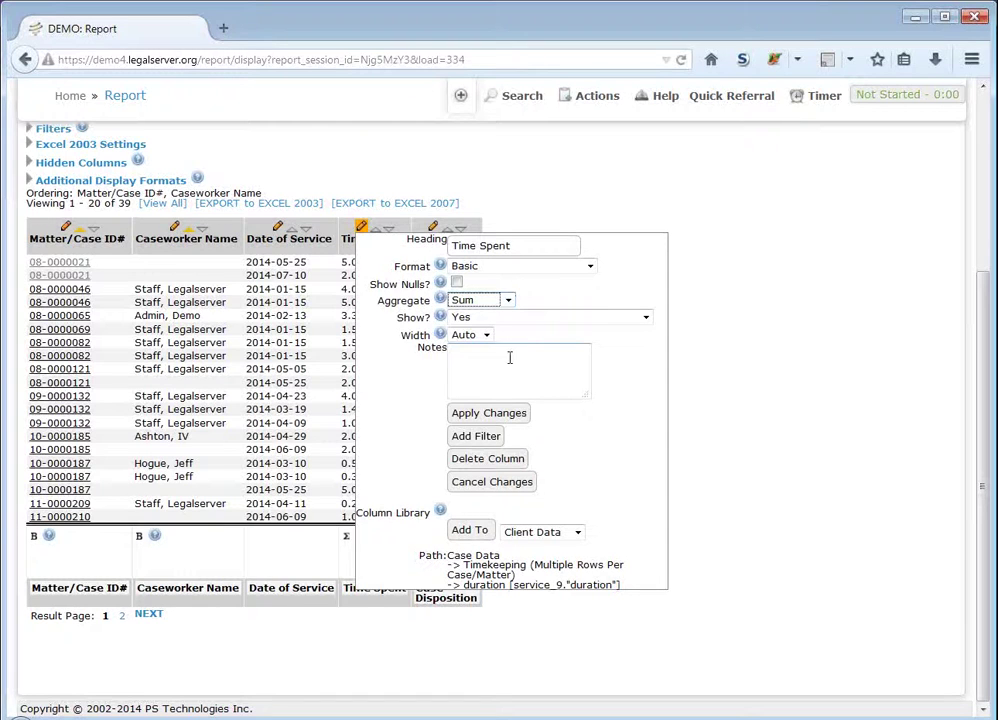
pyautogui.click(528, 419)
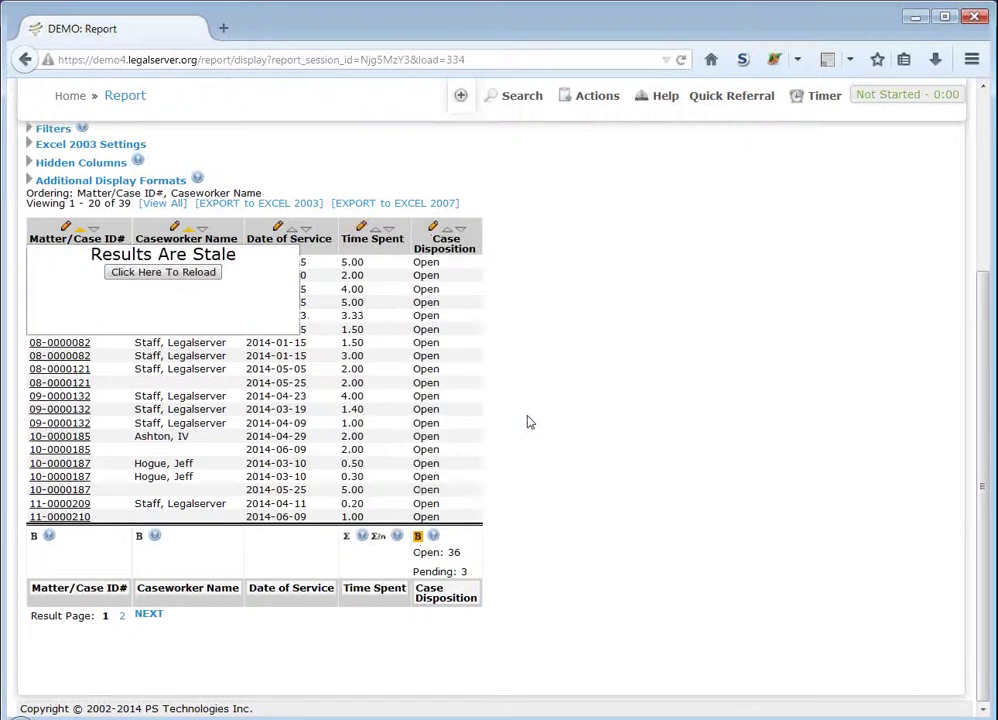
# Reload the report's stale results to apply the Time Spent aggregation.
pyautogui.moveTo(274, 314); pyautogui.dragTo(557, 318)
pyautogui.click(559, 316)
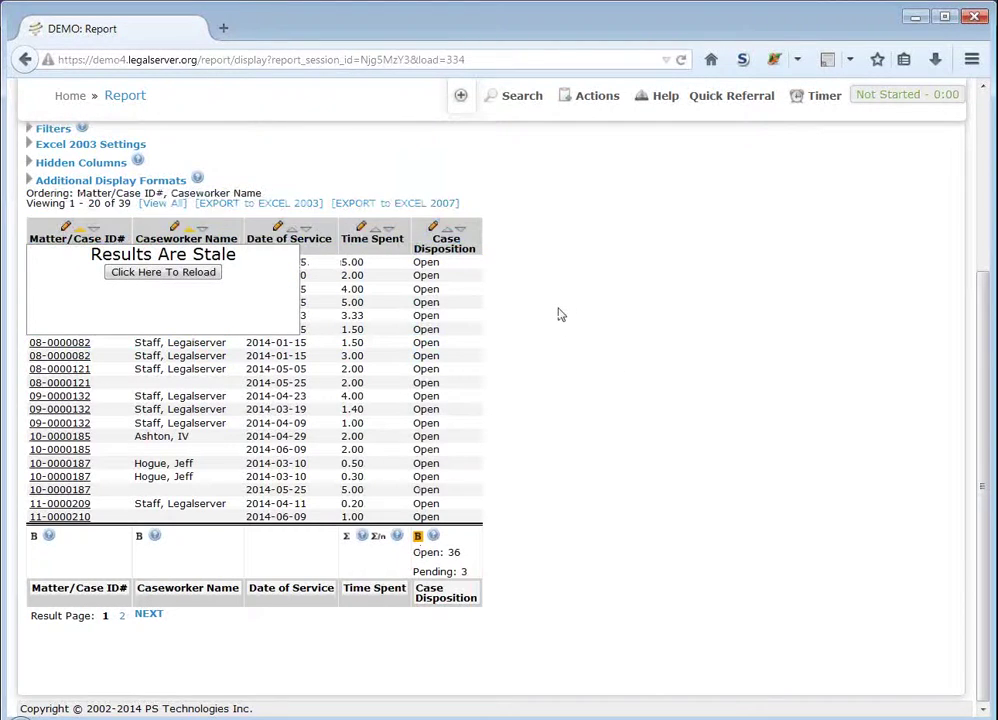
pyautogui.moveTo(146, 254); pyautogui.dragTo(263, 250)
pyautogui.click(236, 315)
pyautogui.click(184, 275)
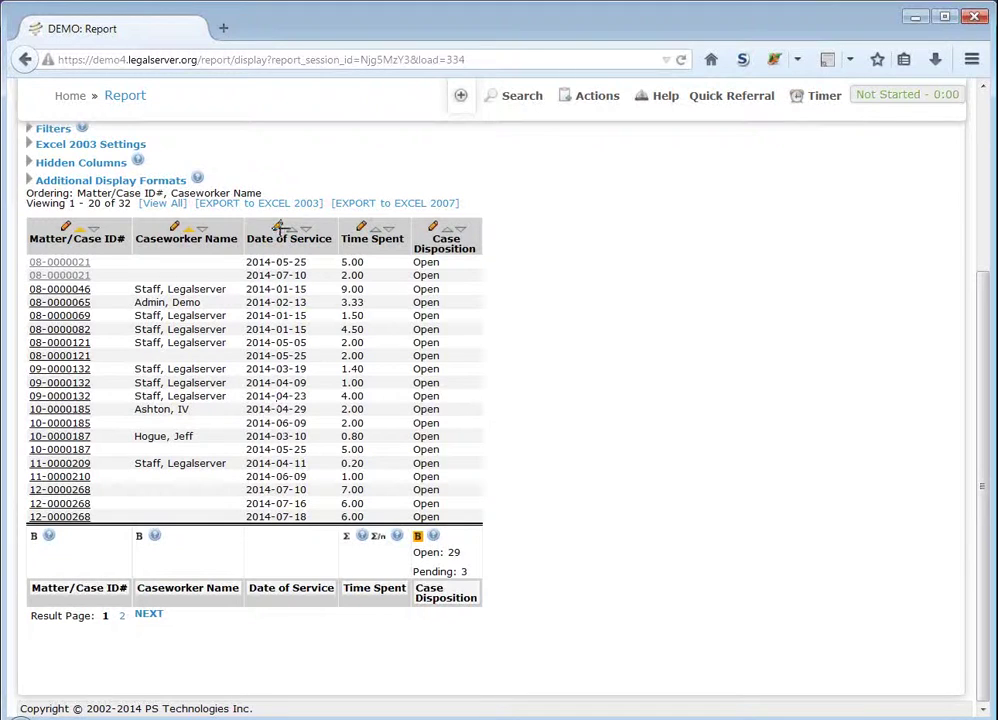
pyautogui.click(279, 225)
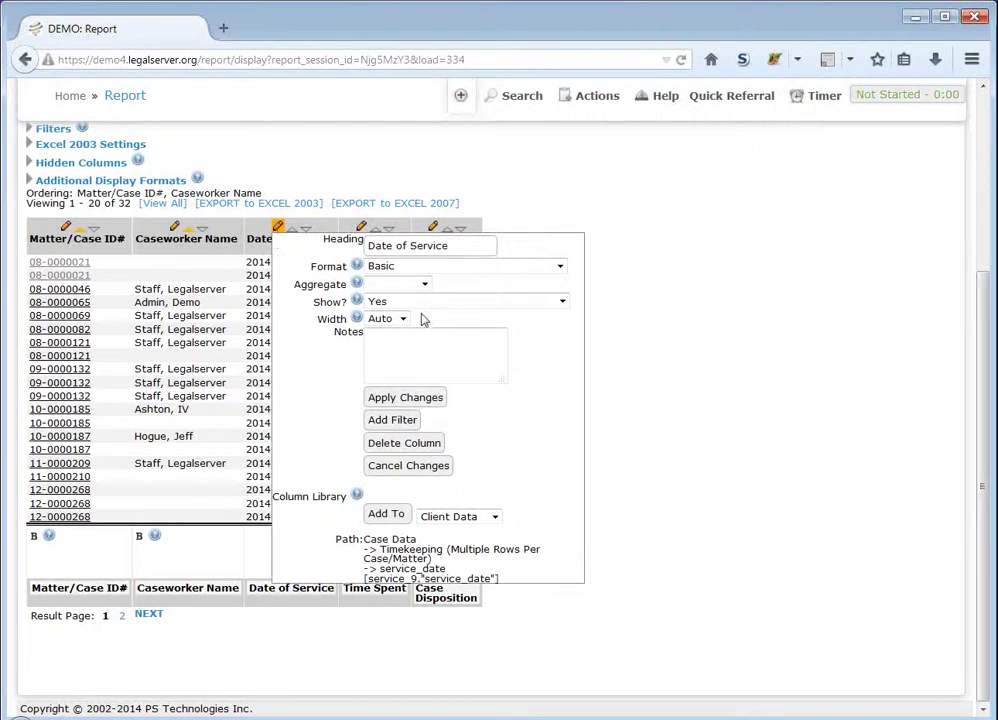
pyautogui.click(424, 284)
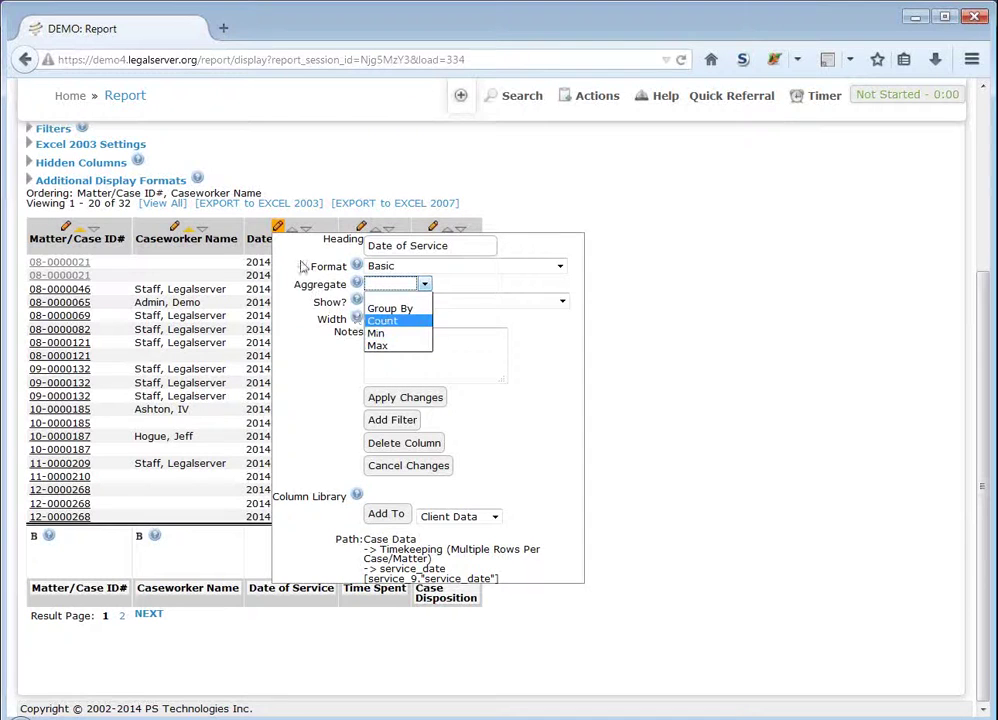
pyautogui.click(214, 178)
pyautogui.click(278, 227)
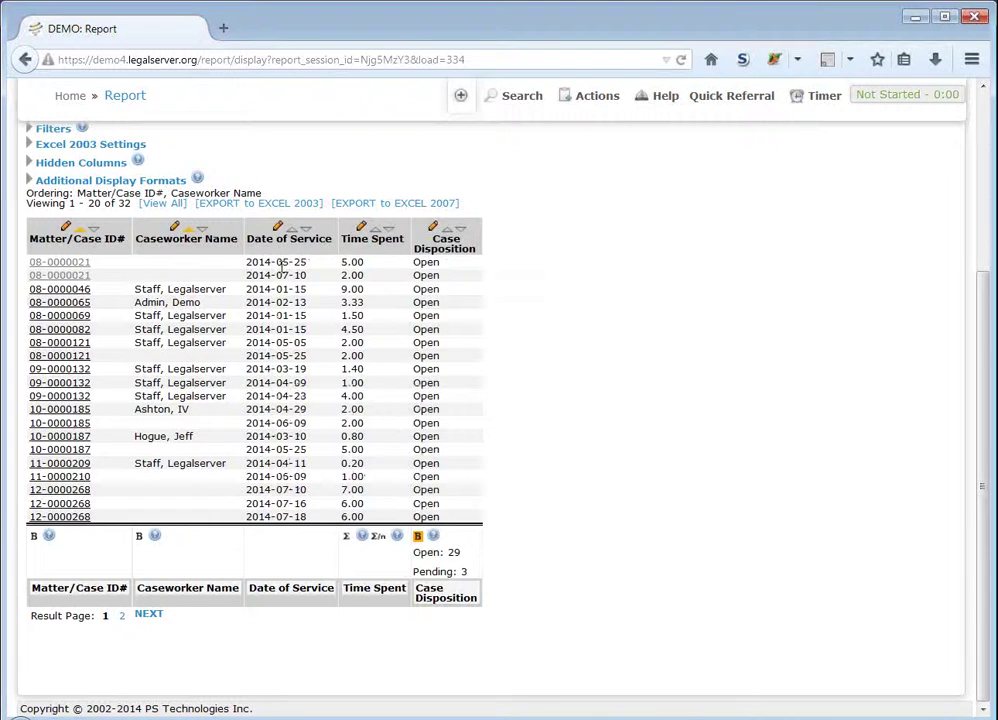
# Set the Date of Service column's aggregate to Max, apply the change and reload the results.
pyautogui.click(278, 227)
pyautogui.click(426, 286)
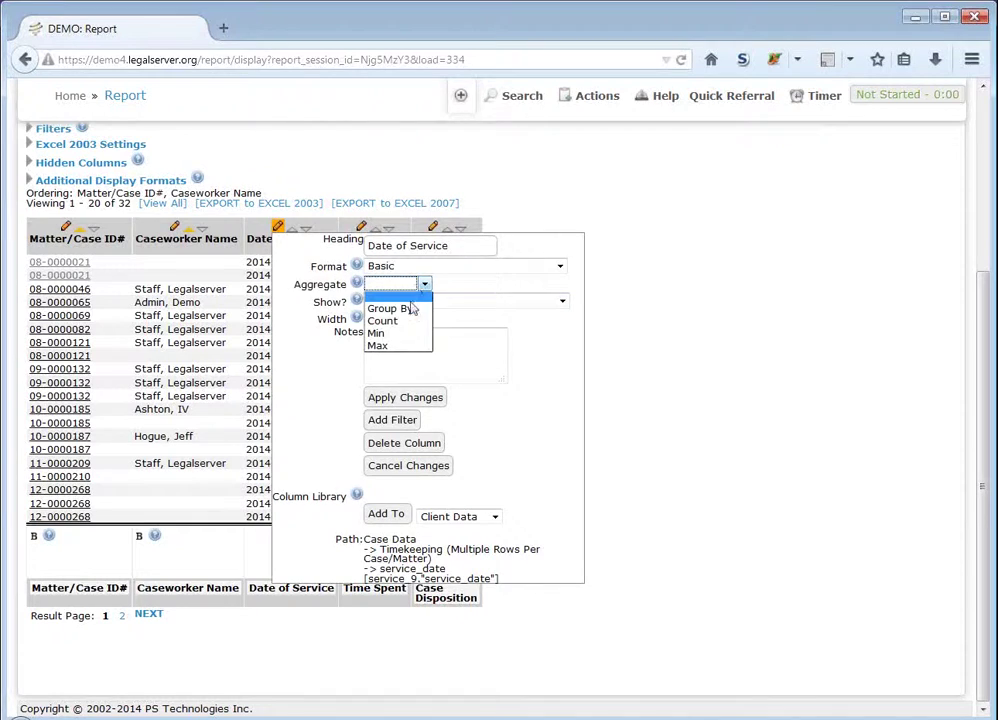
pyautogui.click(406, 343)
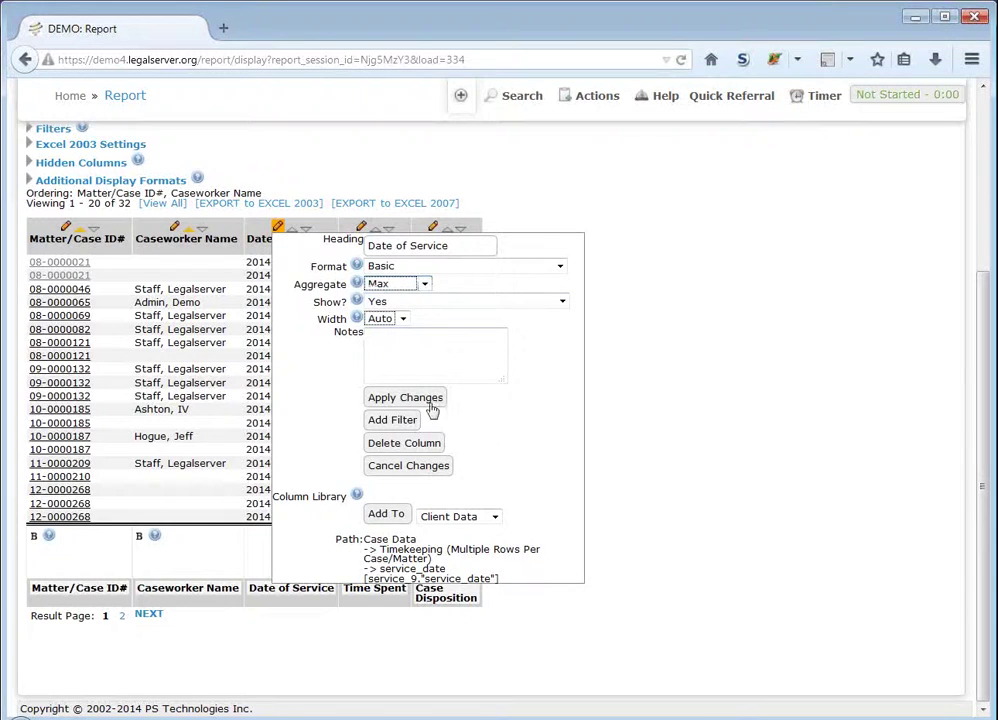
pyautogui.click(405, 397)
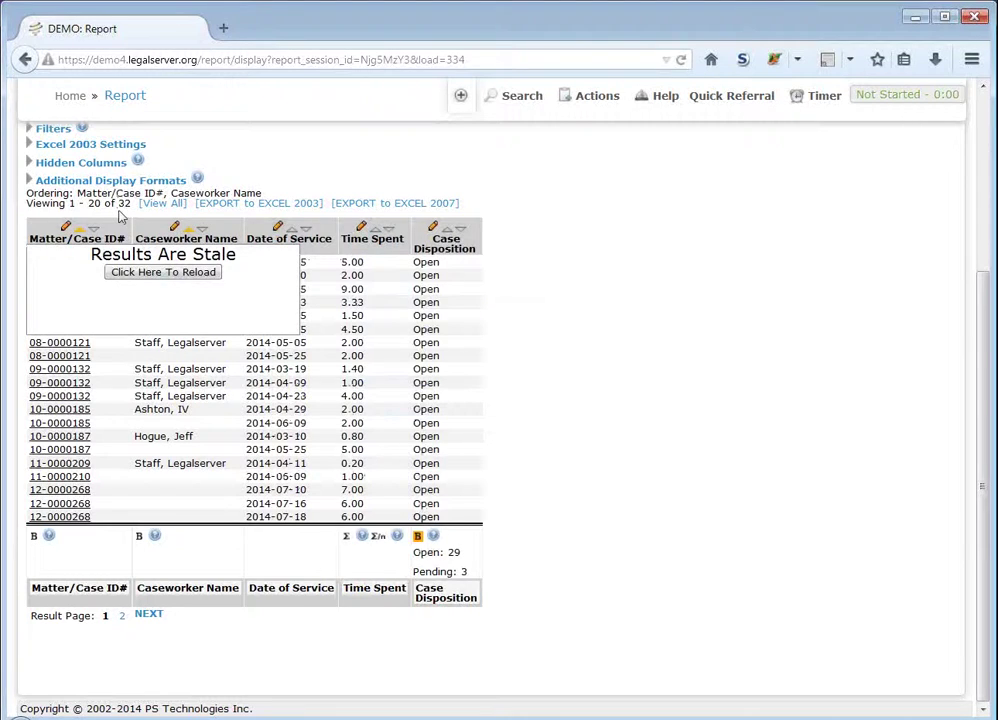
pyautogui.click(165, 273)
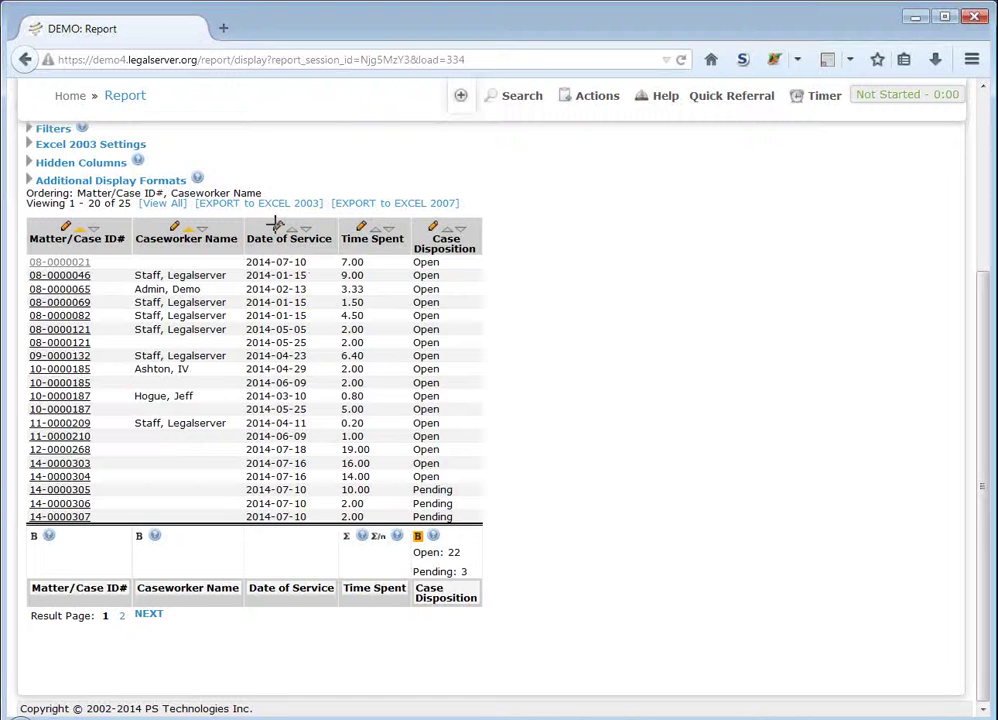
# Set the Date of Service column's aggregate to Min and reload the results.
pyautogui.click(276, 226)
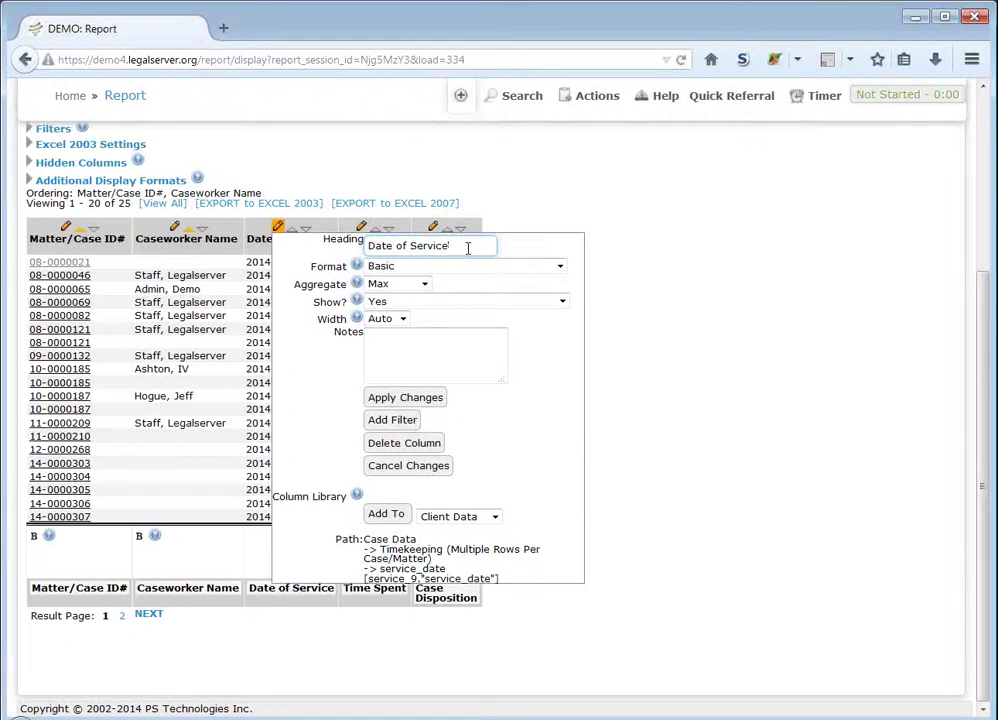
pyautogui.click(424, 287)
pyautogui.click(424, 341)
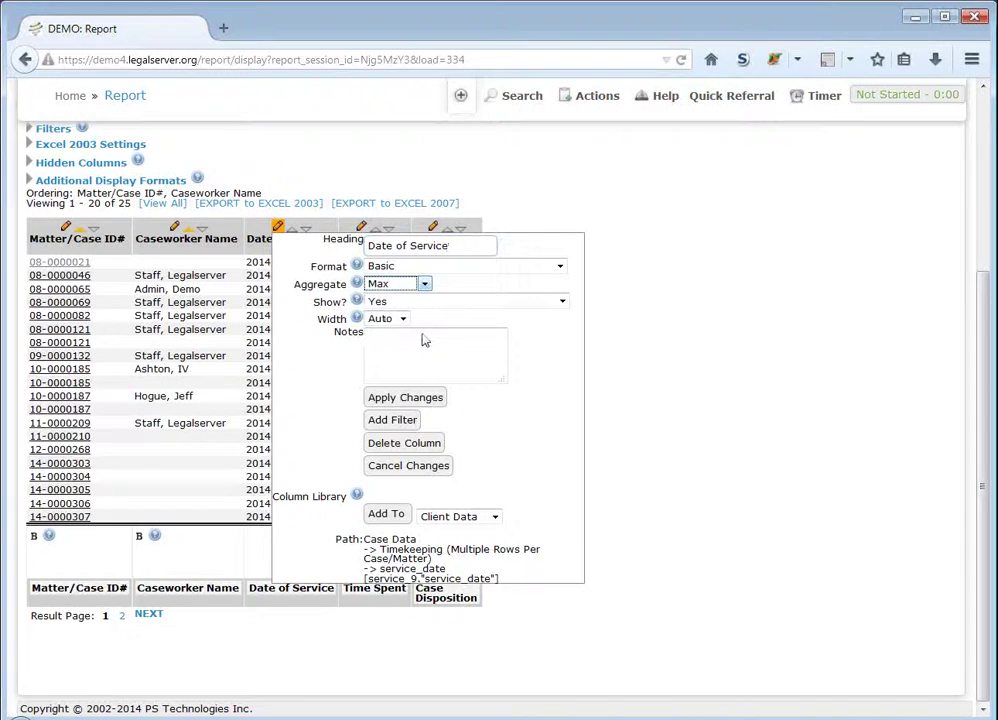
pyautogui.press('Up')
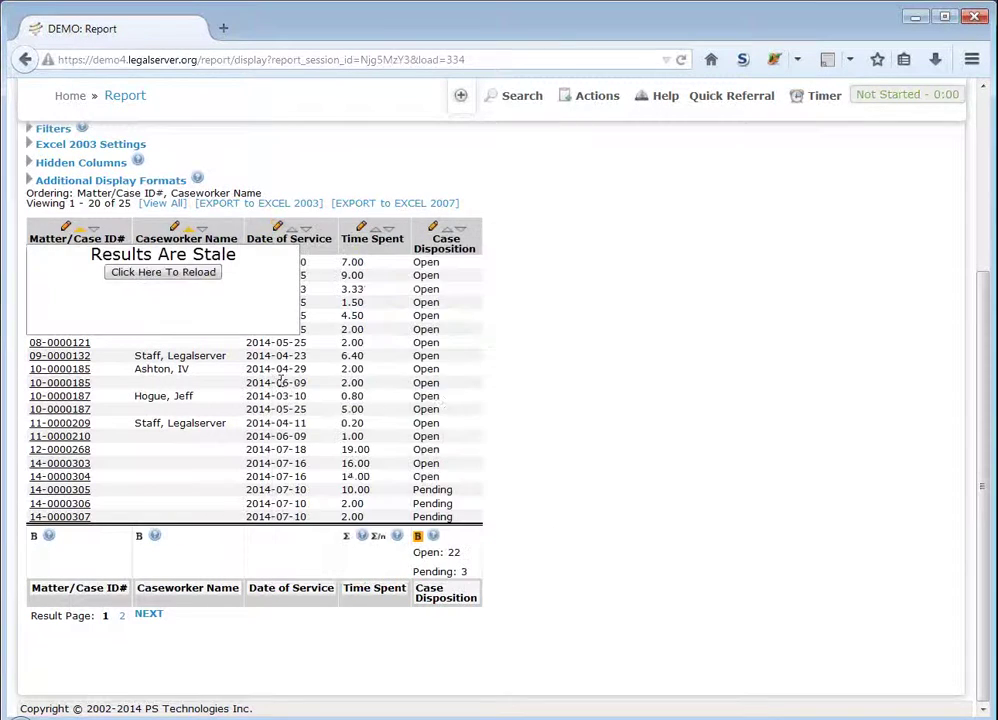
pyautogui.click(199, 272)
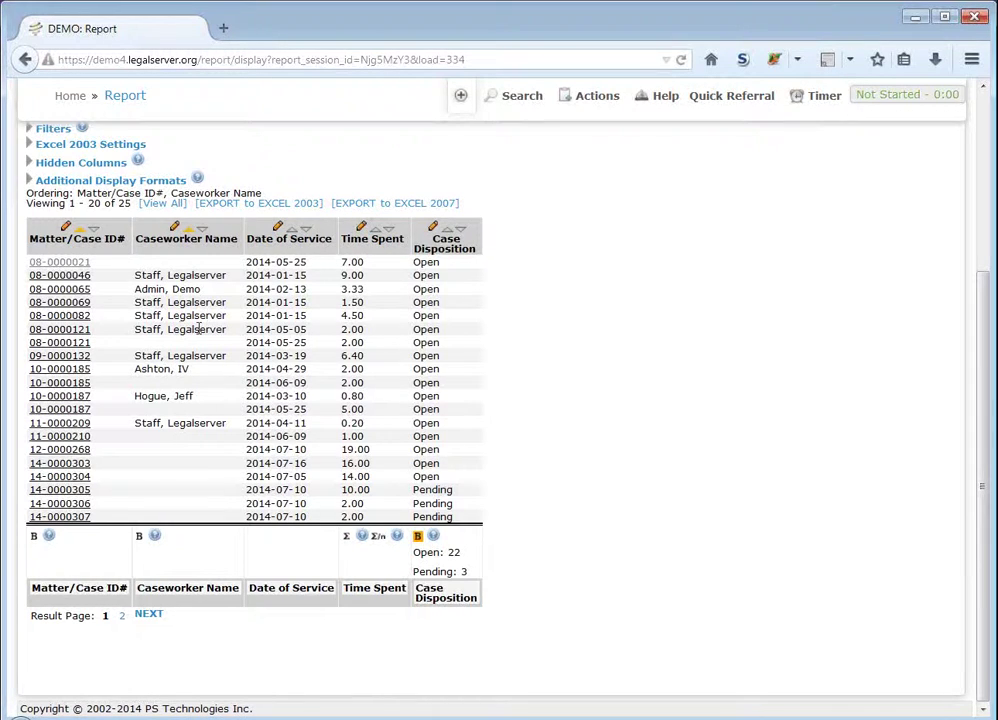
# Set the Caseworker Name column's aggregate to Text Join, apply the change and reload the results.
pyautogui.moveTo(228, 332); pyautogui.dragTo(133, 340)
pyautogui.click(176, 348)
pyautogui.click(173, 225)
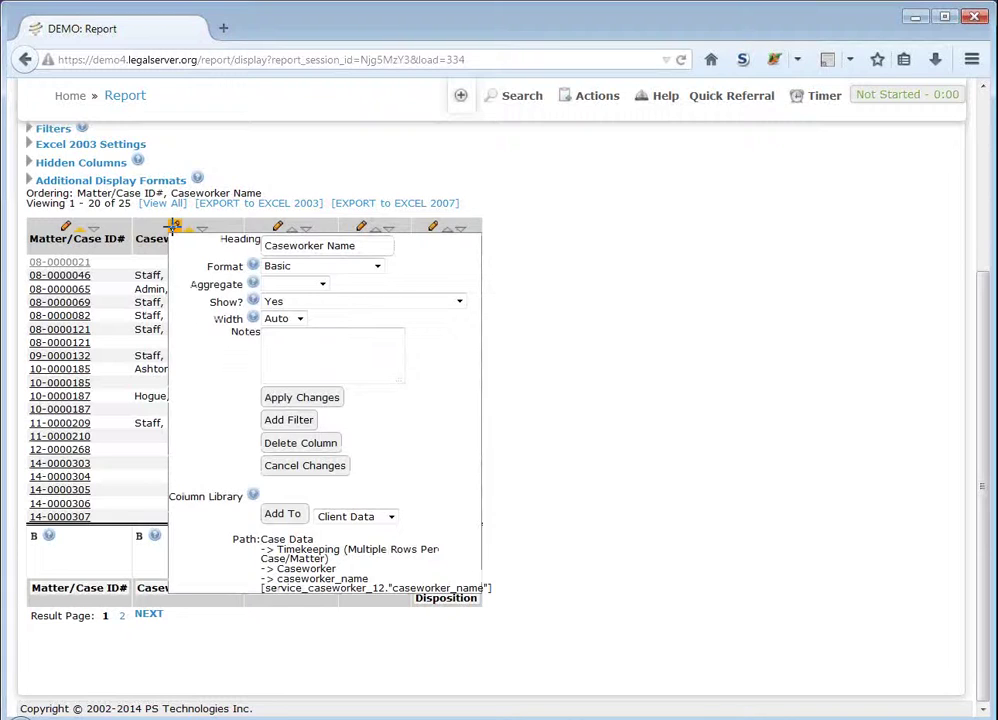
pyautogui.click(318, 284)
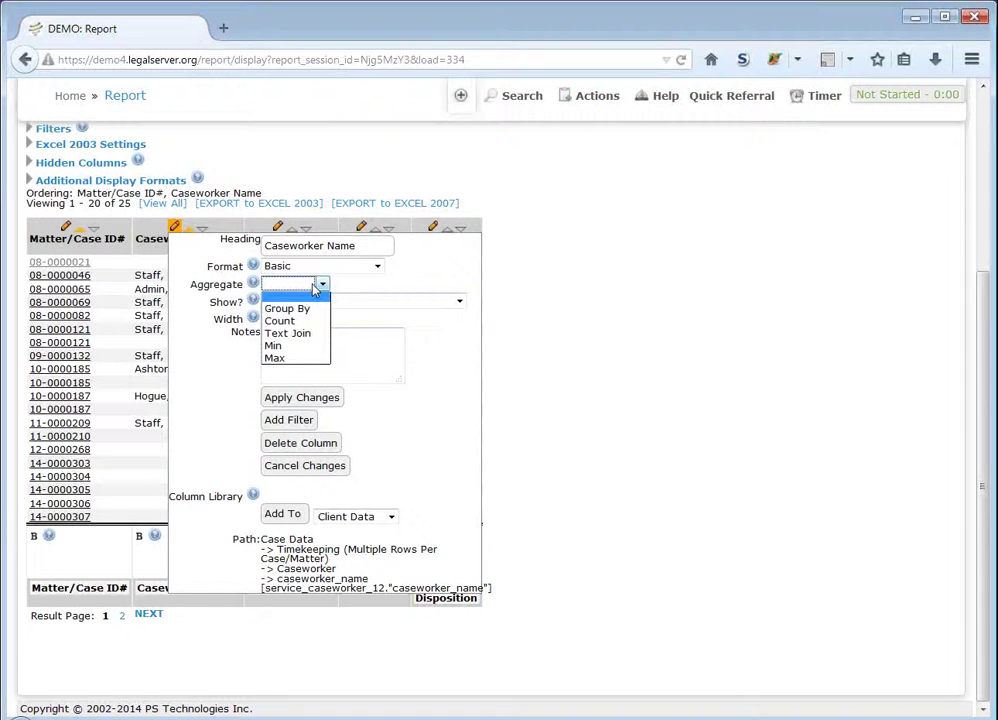
pyautogui.click(307, 334)
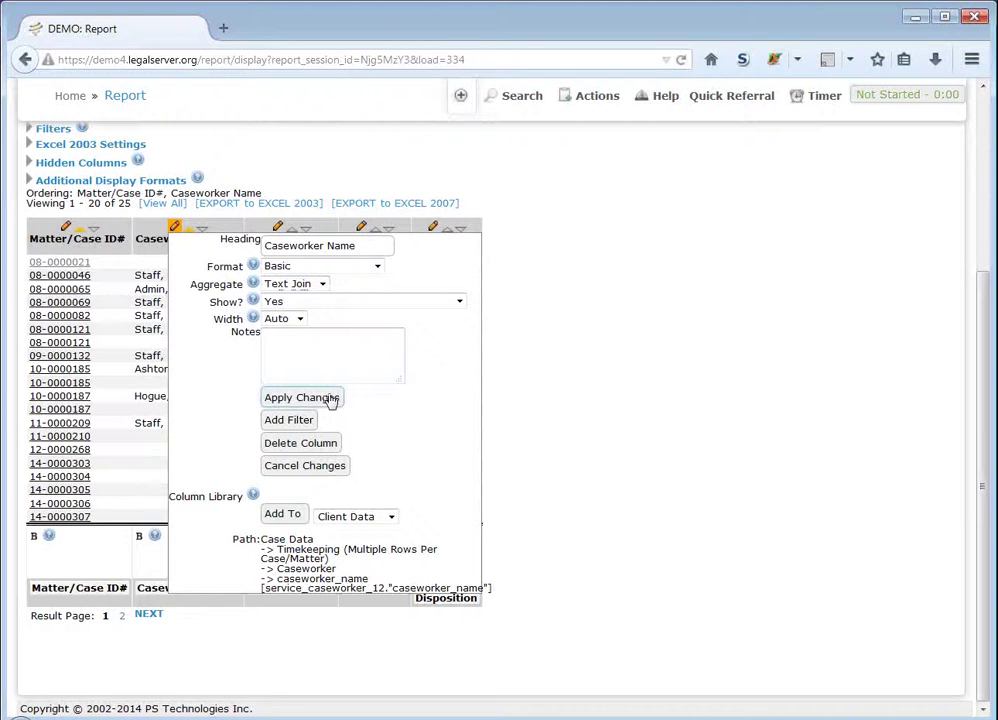
pyautogui.click(331, 398)
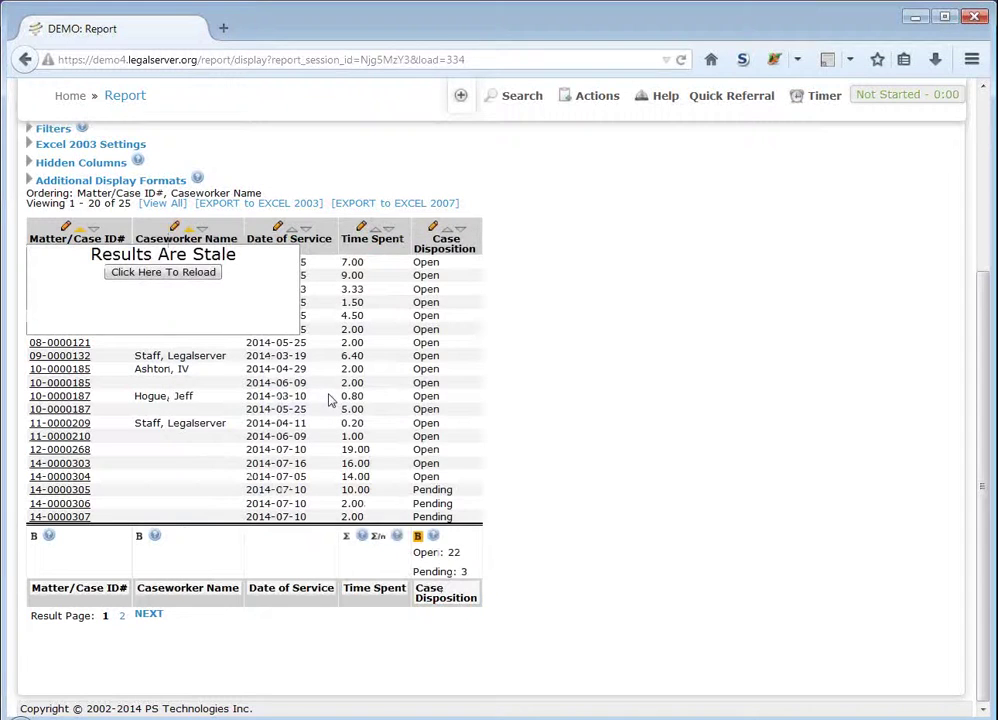
pyautogui.click(176, 274)
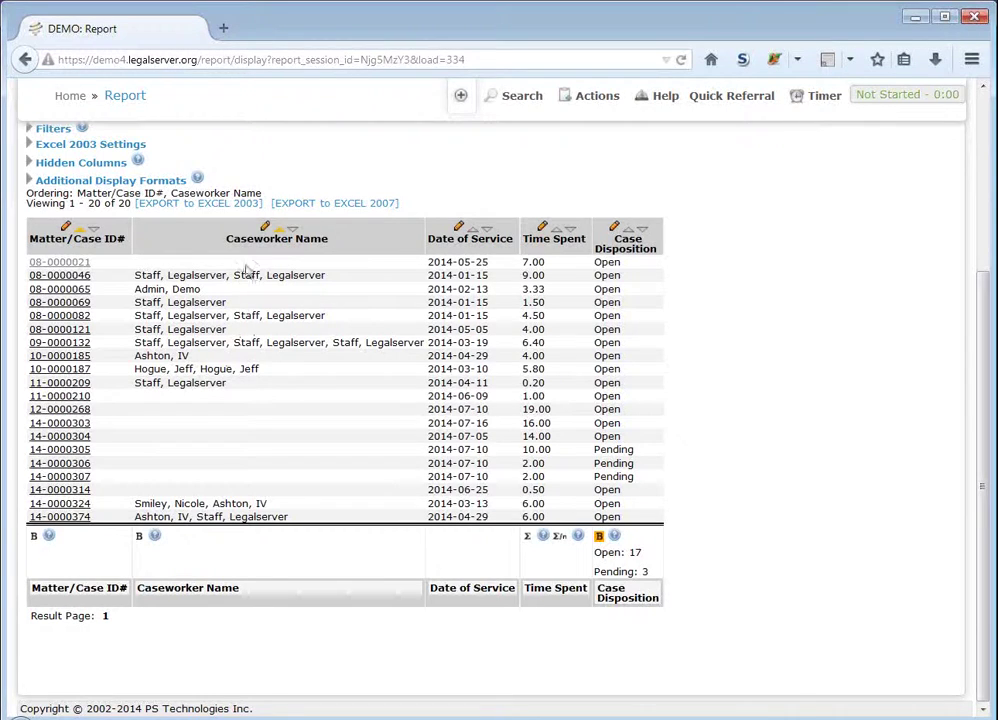
# Set the Caseworker Name column's aggregate to Max, apply the change and reload the results.
pyautogui.click(265, 225)
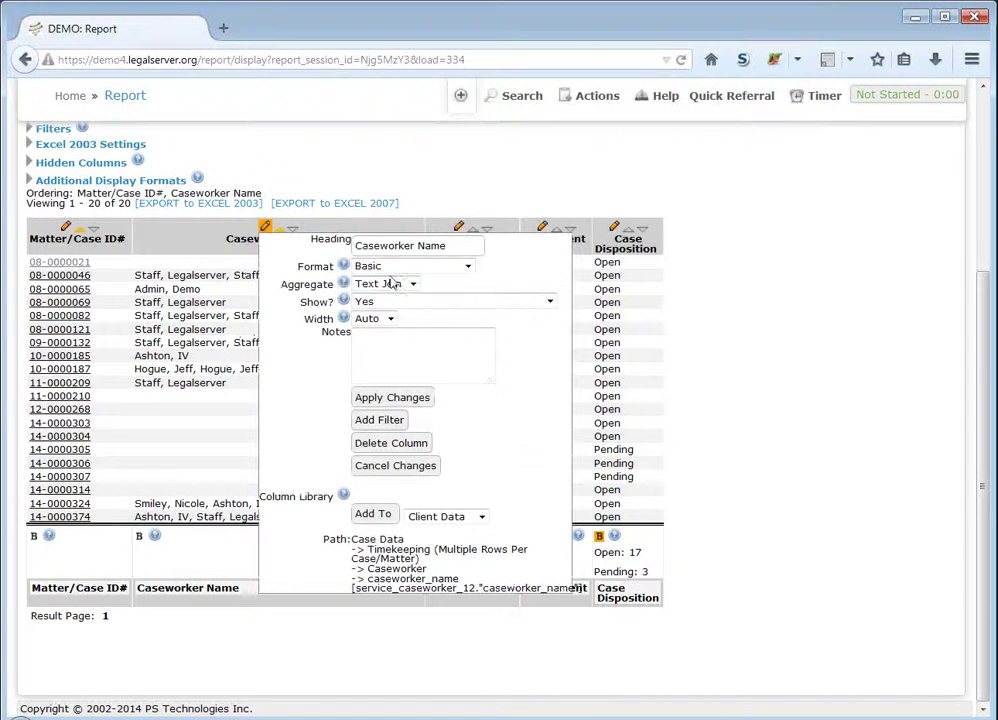
pyautogui.click(390, 283)
pyautogui.click(399, 359)
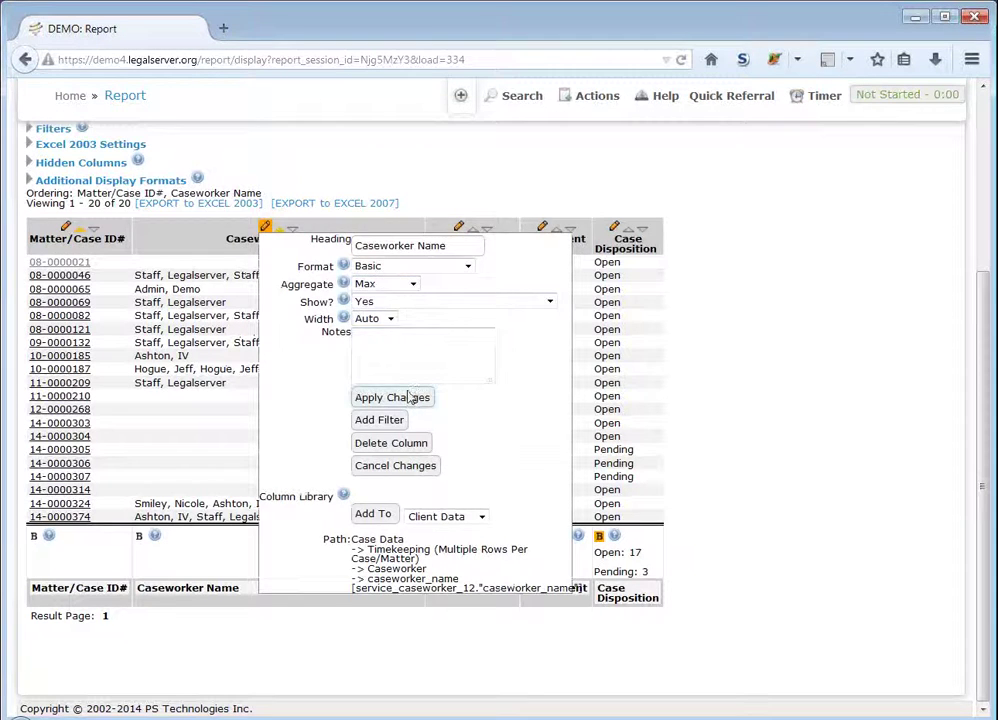
pyautogui.click(410, 397)
pyautogui.click(165, 275)
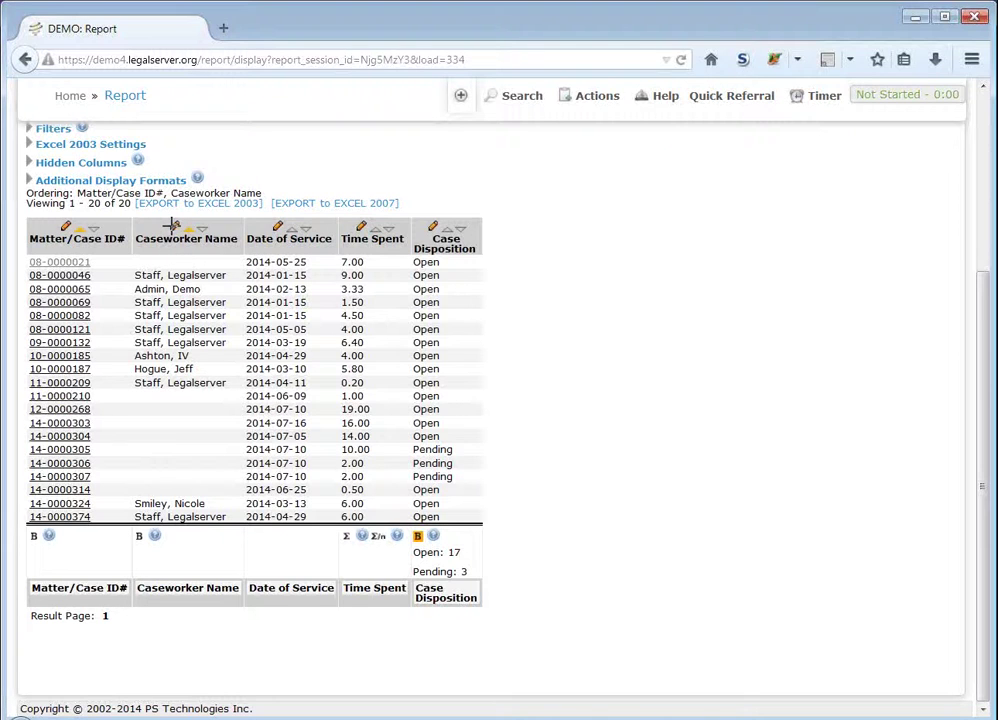
# Delete the Caseworker Name column from the report and reload the results.
pyautogui.click(173, 226)
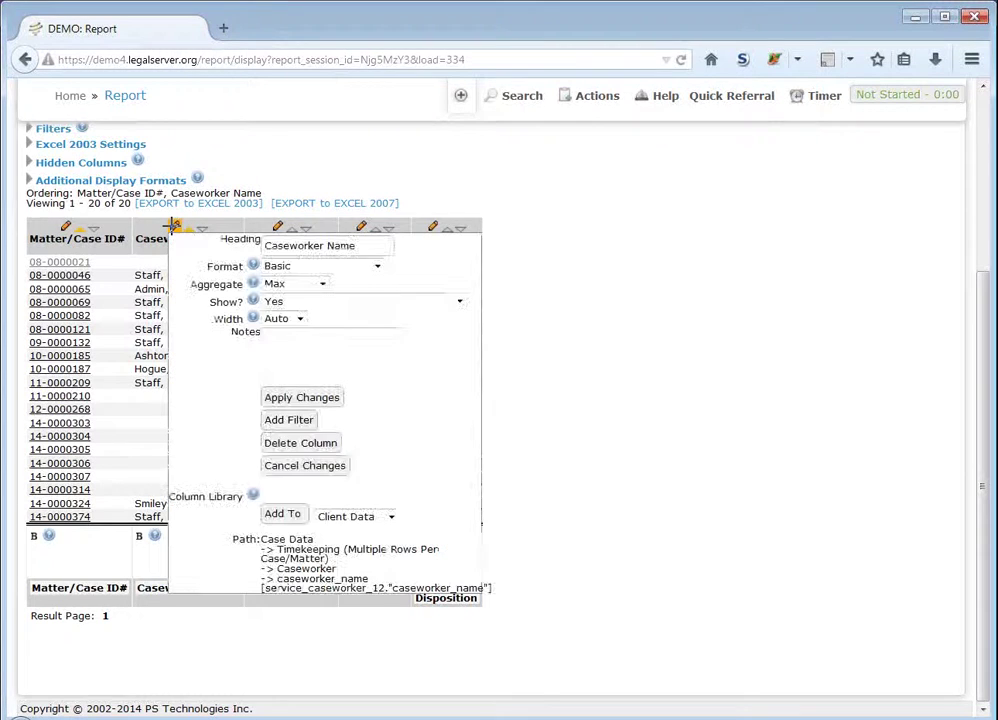
pyautogui.click(290, 446)
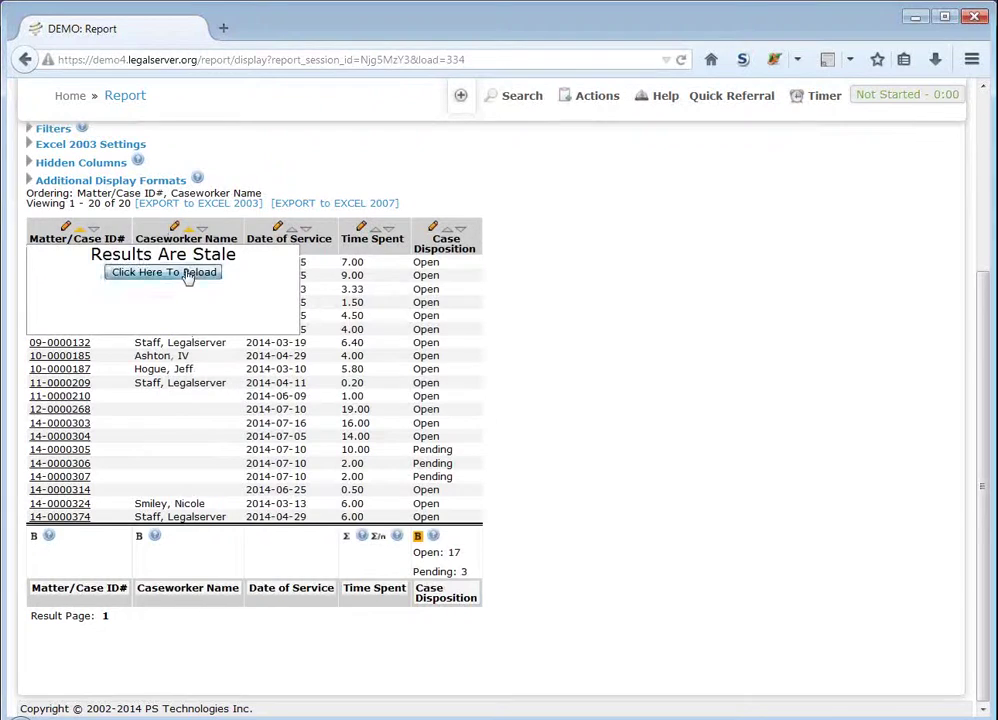
pyautogui.click(164, 272)
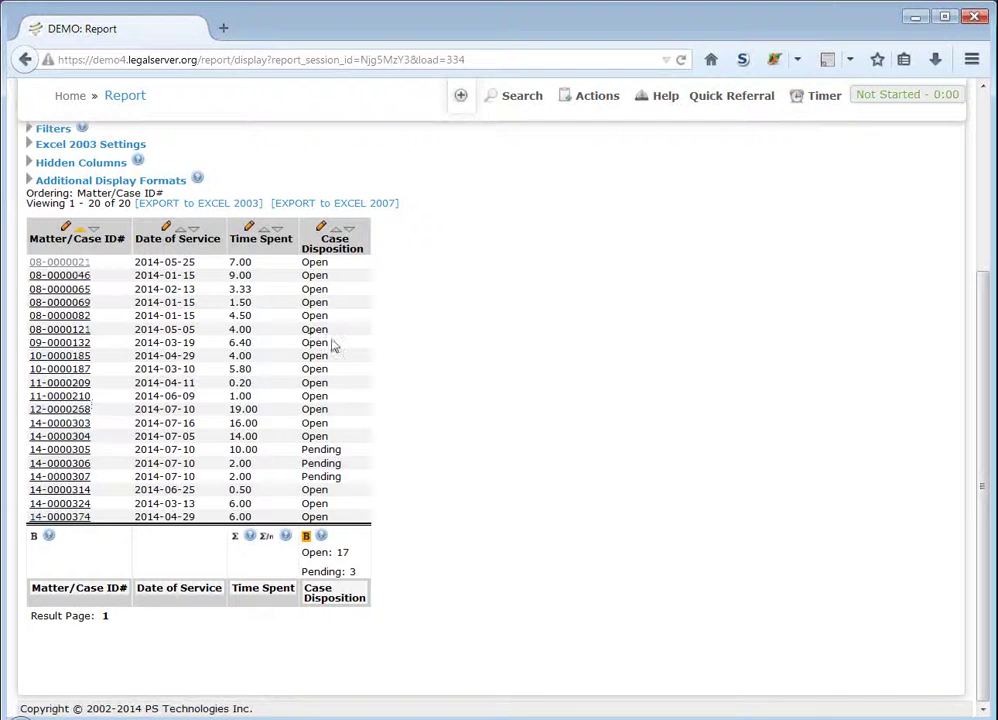
# Review the report's hidden columns, then collapse that section.
pyautogui.scroll(2, 483, 298)
pyautogui.click(104, 268)
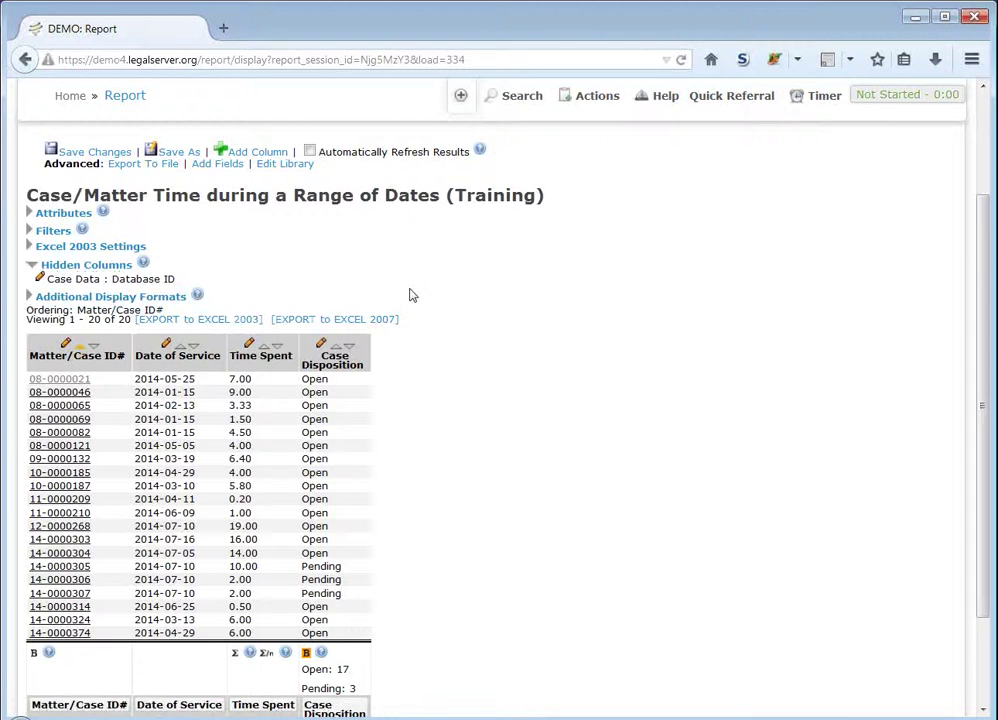
pyautogui.click(99, 266)
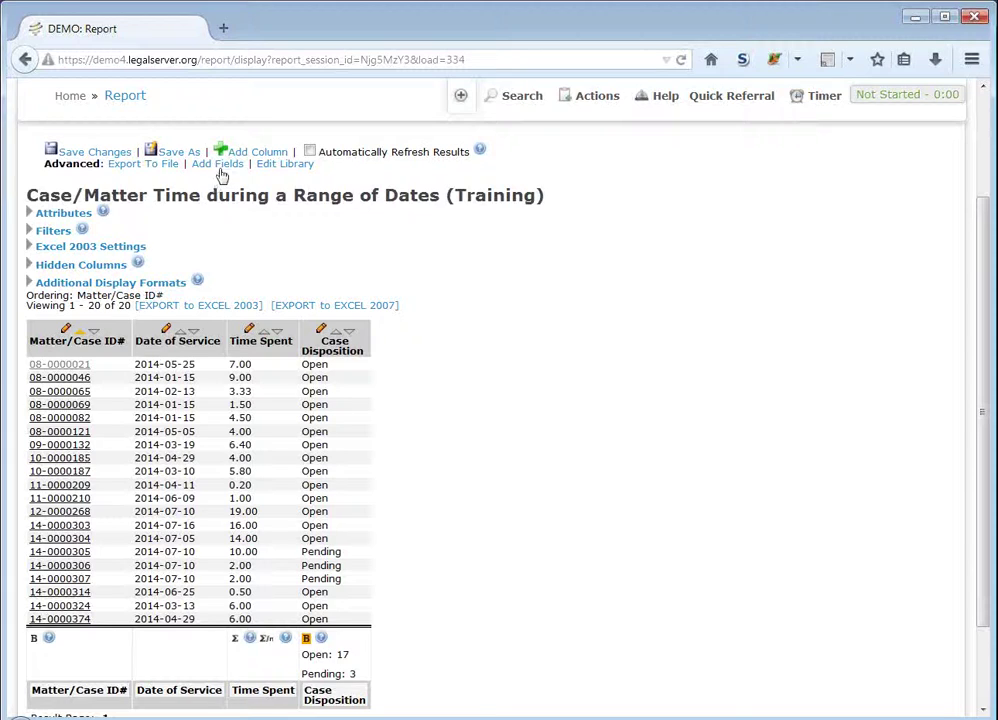
# Add the Case Open Date Range sub-table under Case Data in the table tree for adding fields.
pyautogui.click(218, 165)
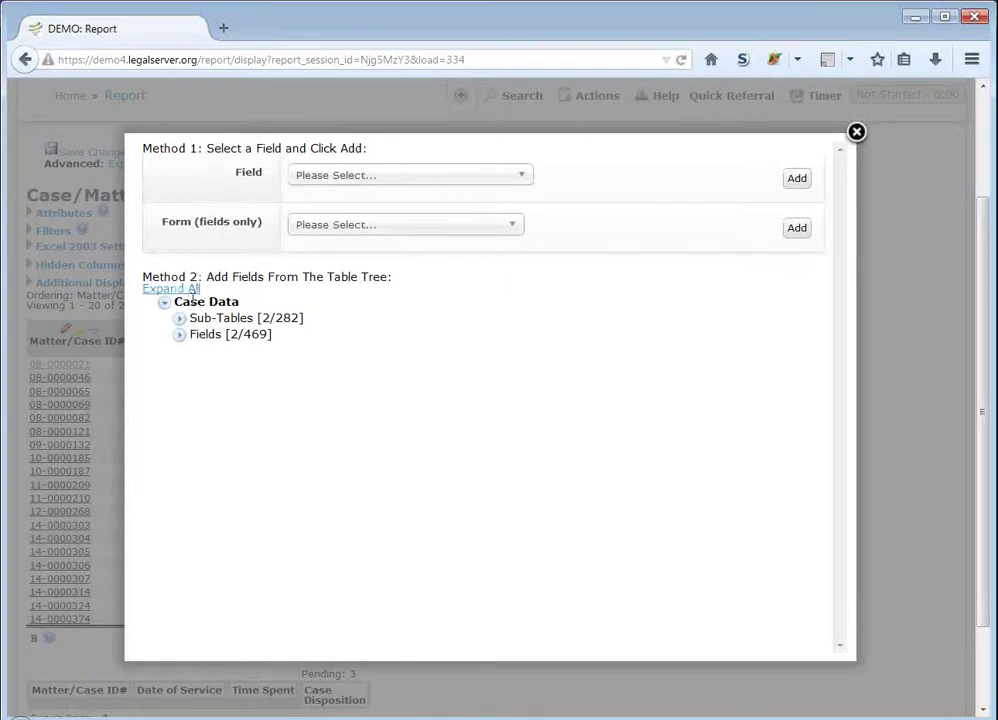
pyautogui.click(180, 318)
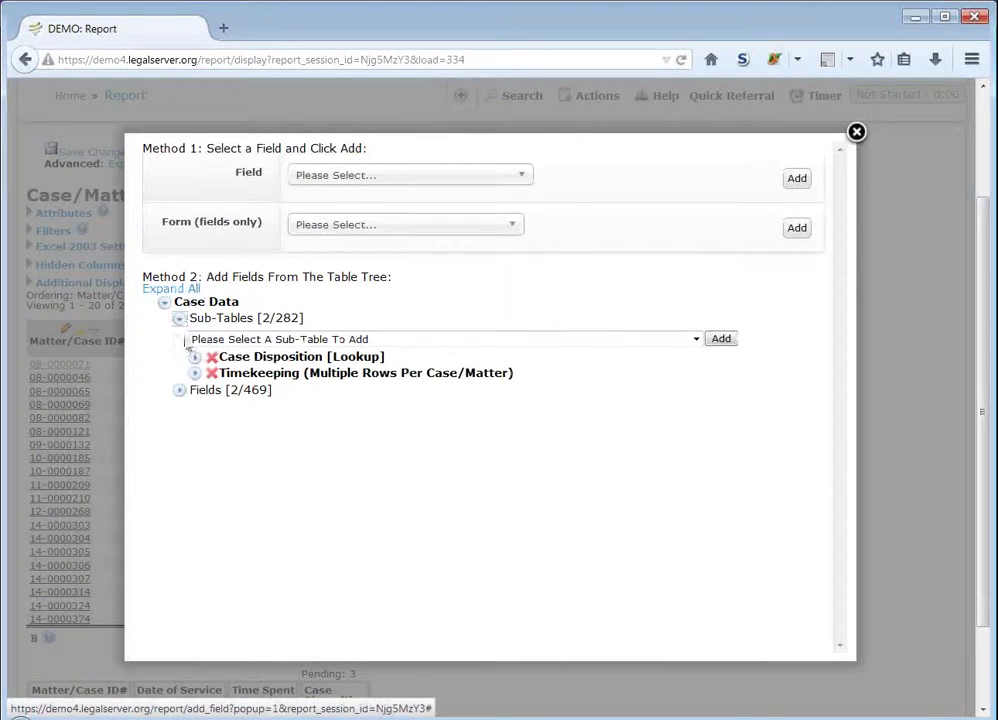
pyautogui.click(696, 339)
pyautogui.scroll(-7, 592, 445)
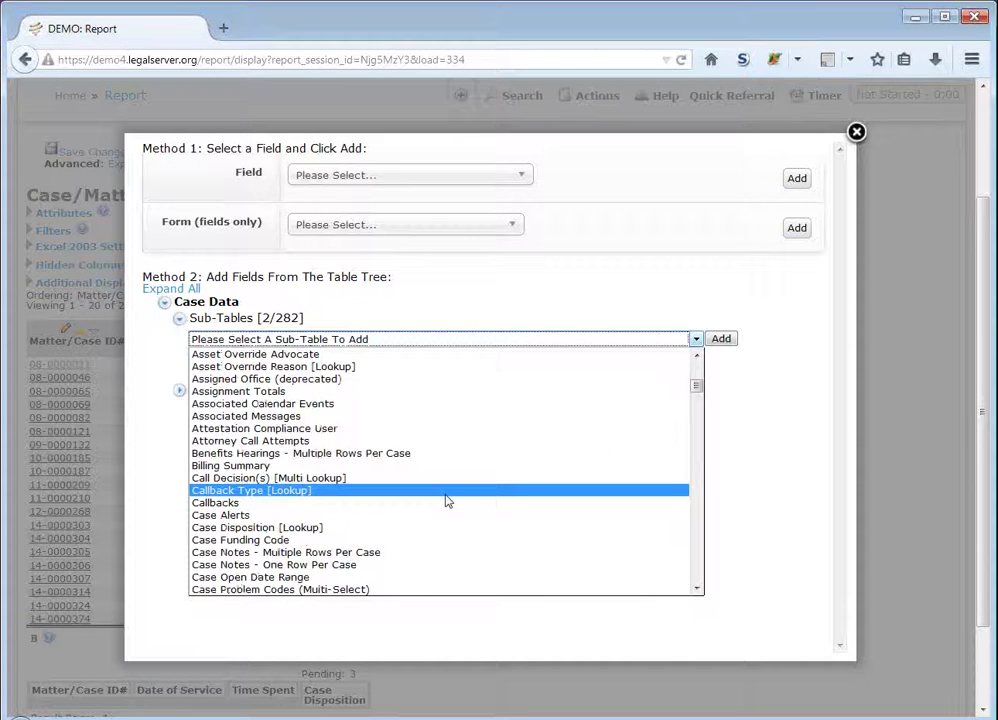
pyautogui.click(441, 578)
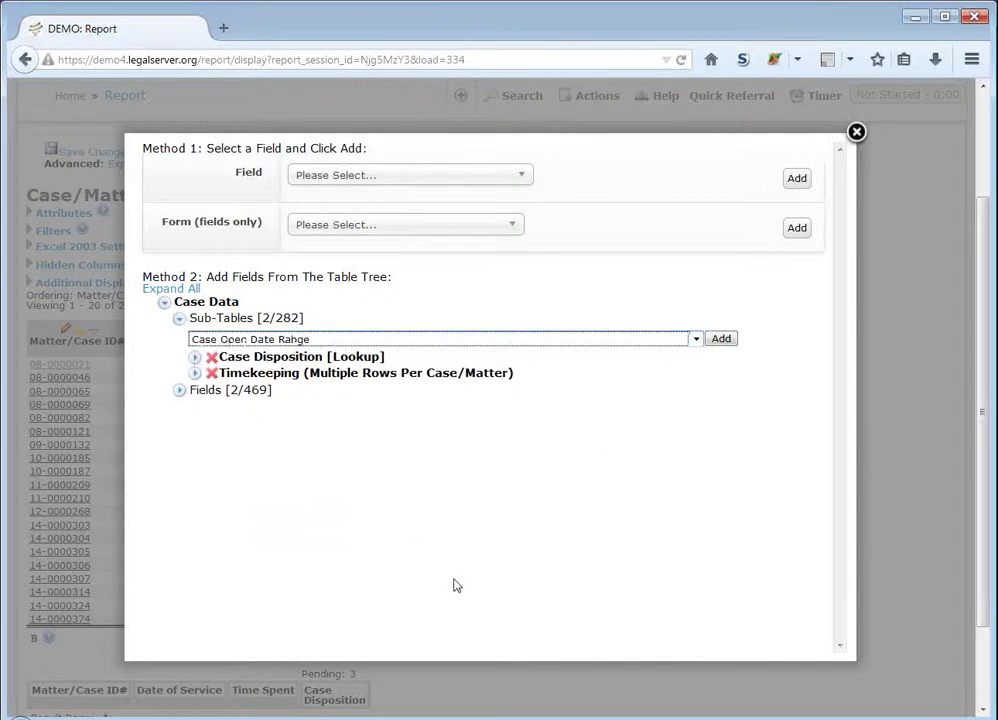
pyautogui.click(722, 341)
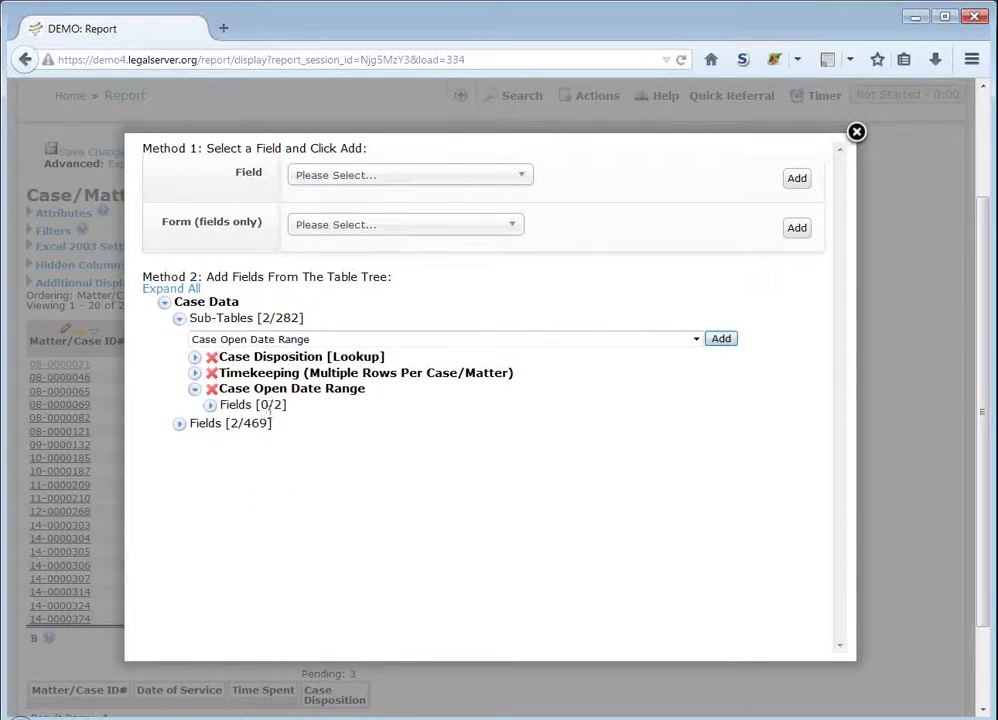
# Add the Date Open Range field from the Case Open Date Range sub-table to the report and reload the results.
pyautogui.click(209, 406)
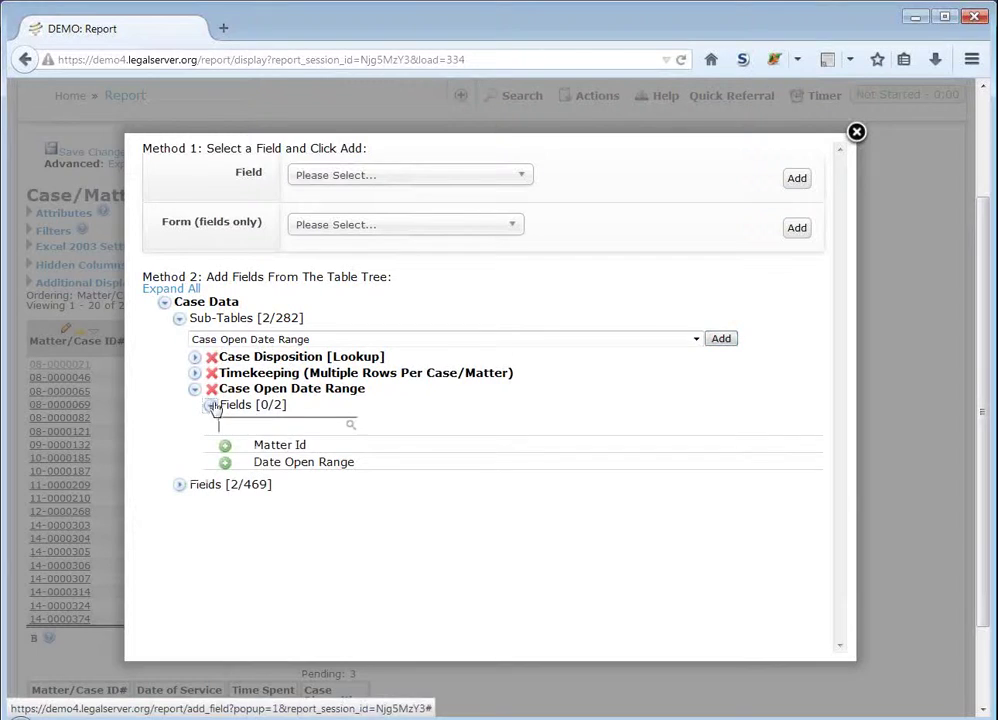
pyautogui.click(226, 465)
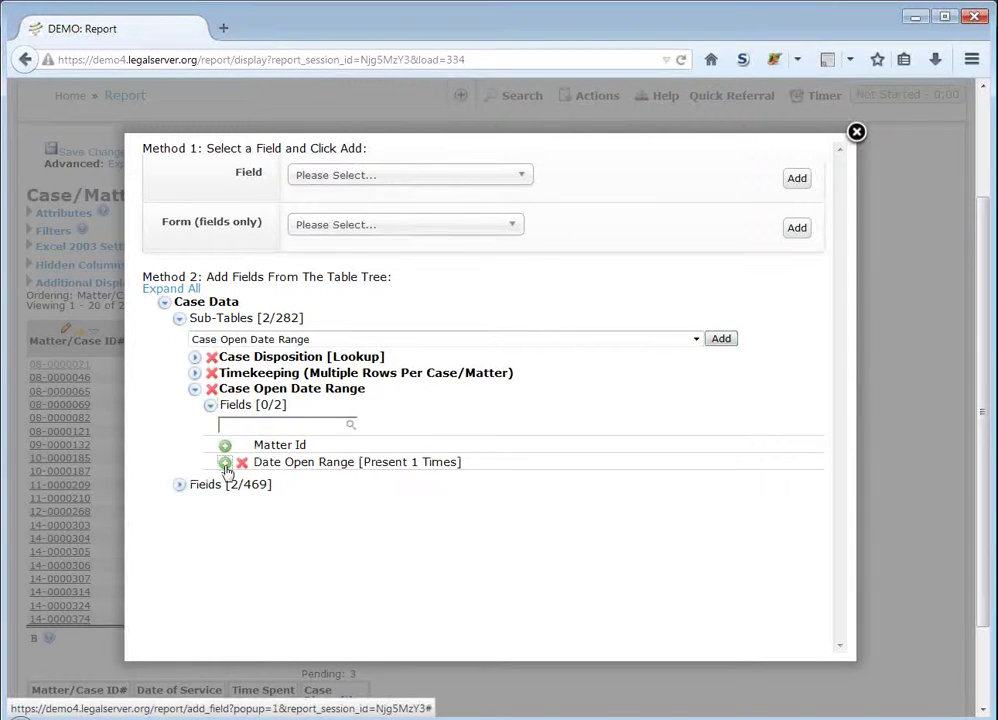
pyautogui.click(857, 133)
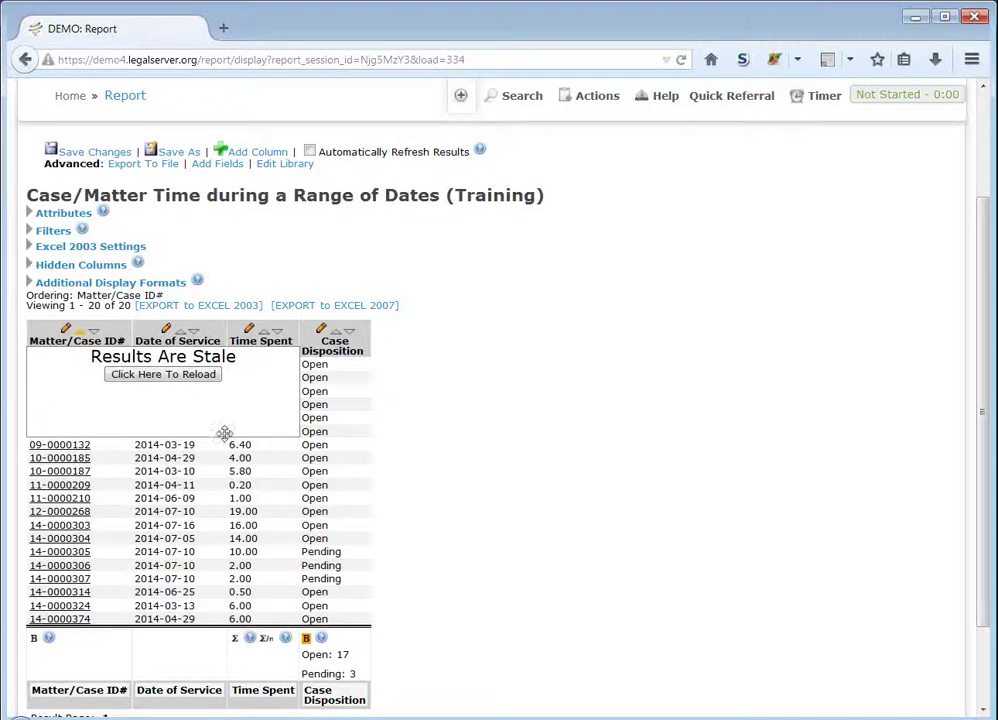
pyautogui.click(184, 376)
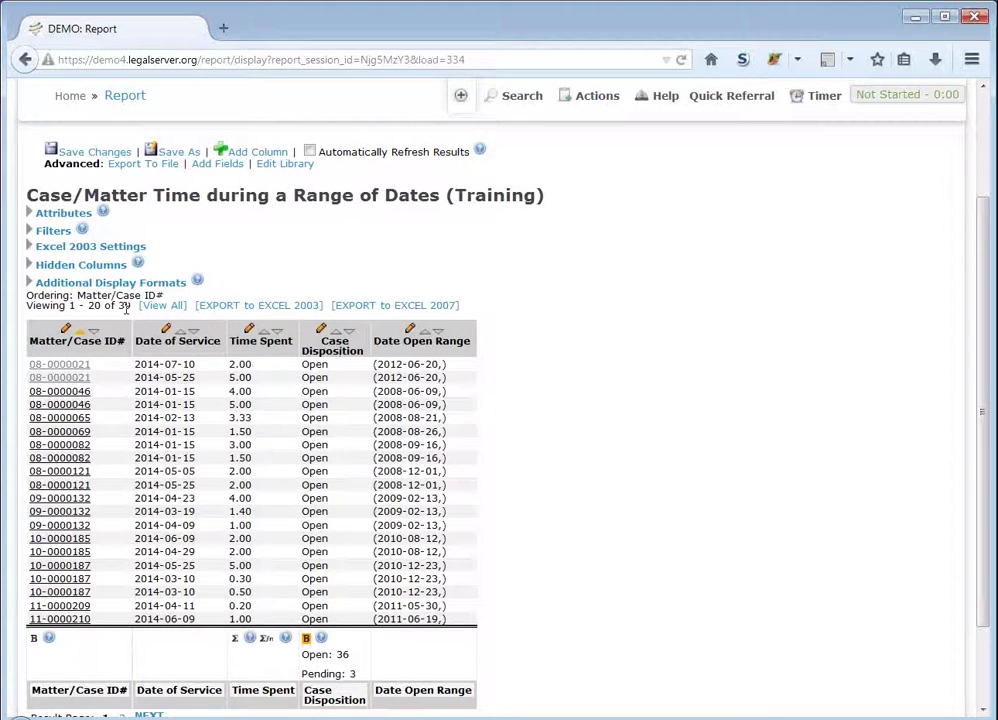
# Hide the Date Open Range column, reload the report results, and expand the list of hidden columns.
pyautogui.moveTo(131, 307); pyautogui.dragTo(29, 312)
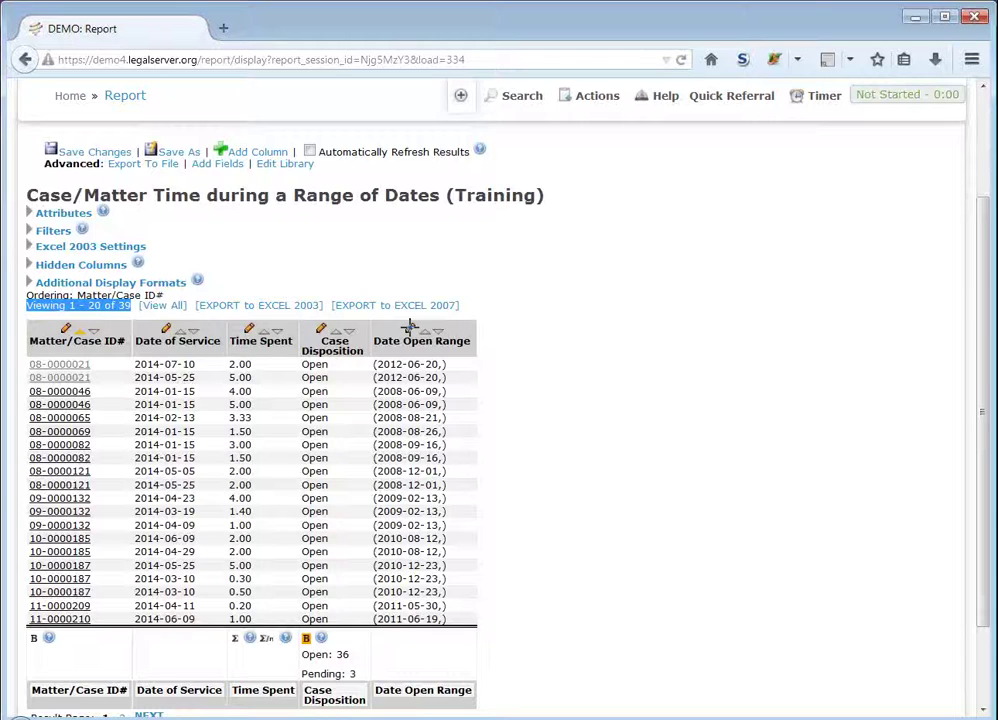
pyautogui.click(409, 327)
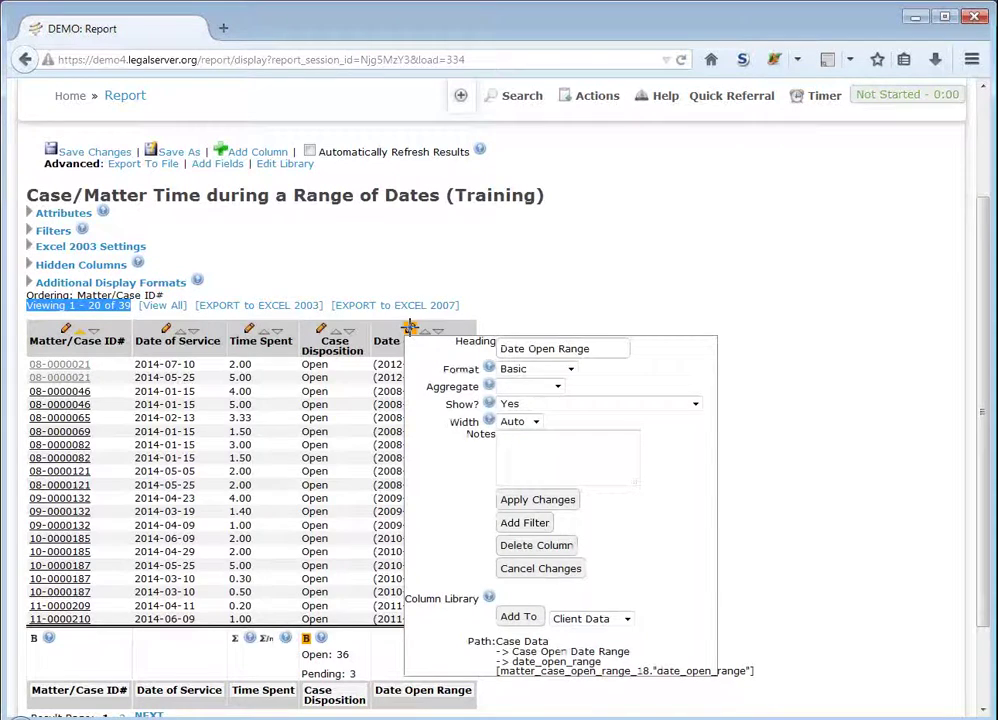
pyautogui.click(544, 406)
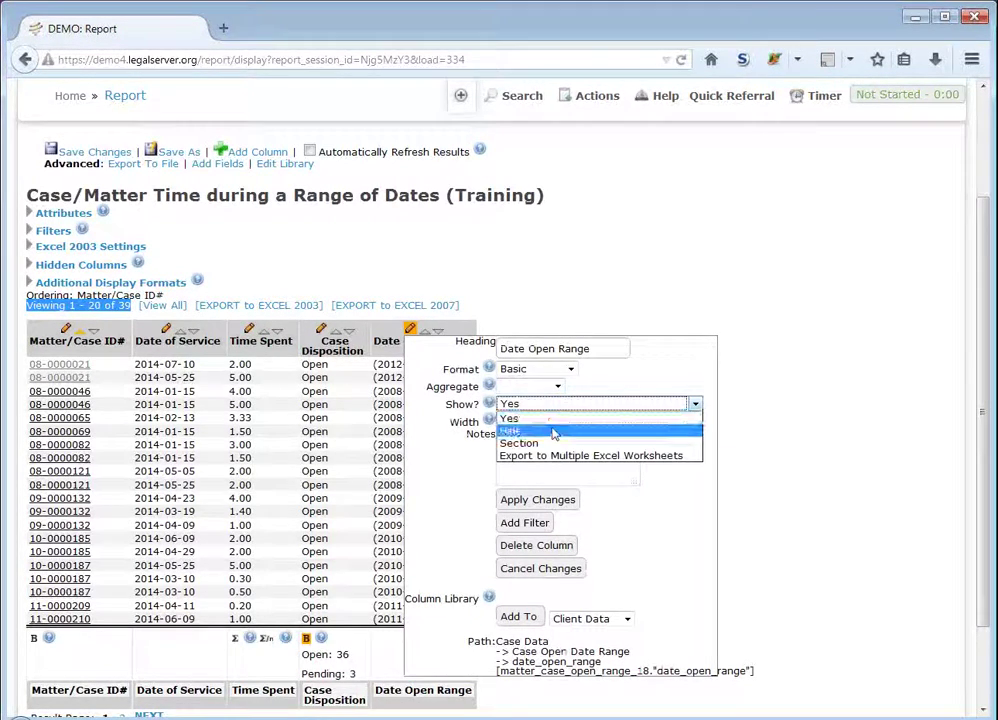
pyautogui.click(556, 430)
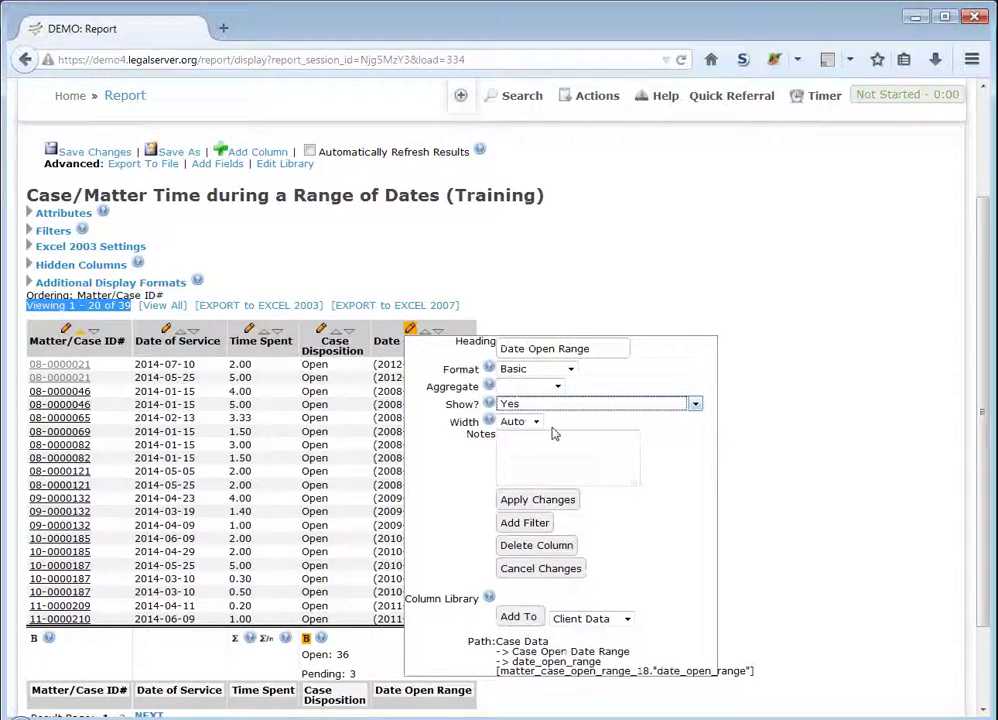
pyautogui.click(553, 501)
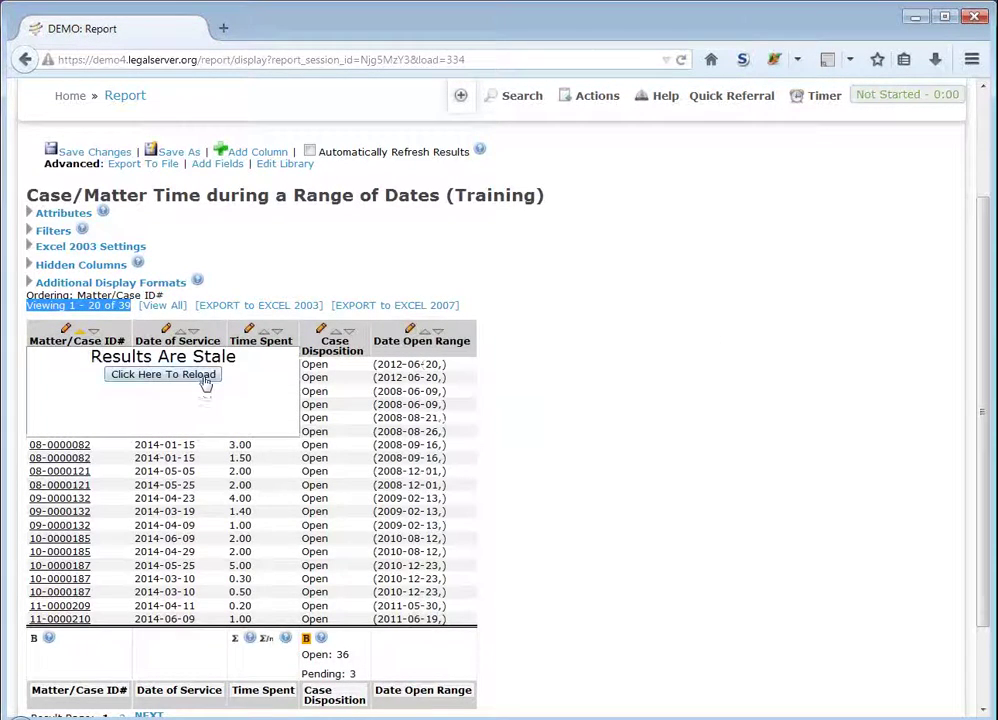
pyautogui.click(204, 377)
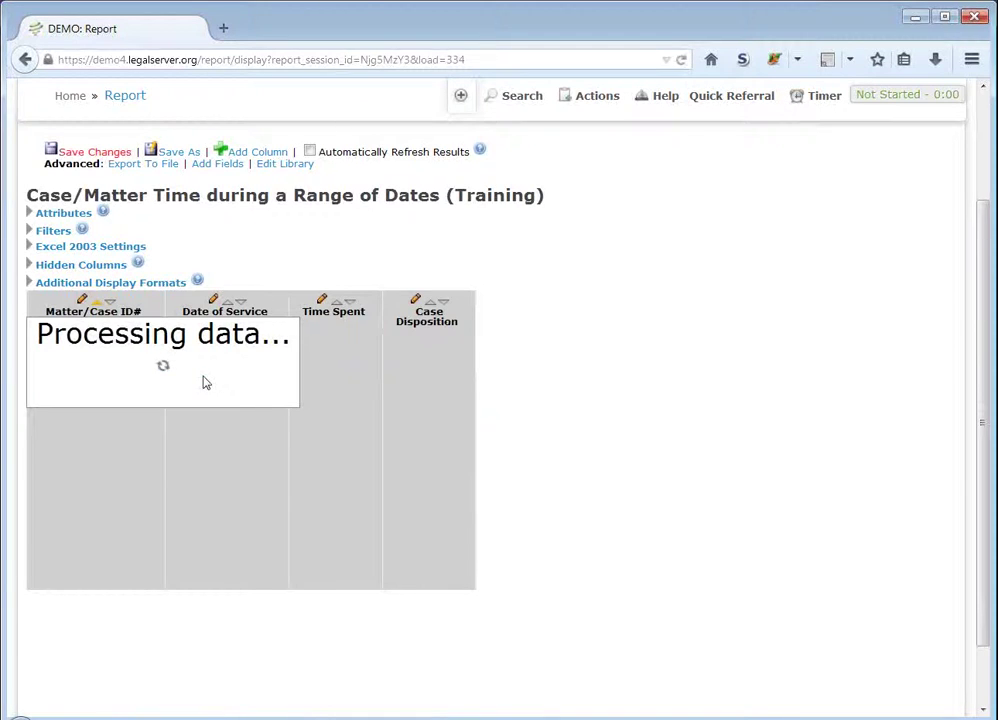
pyautogui.click(104, 268)
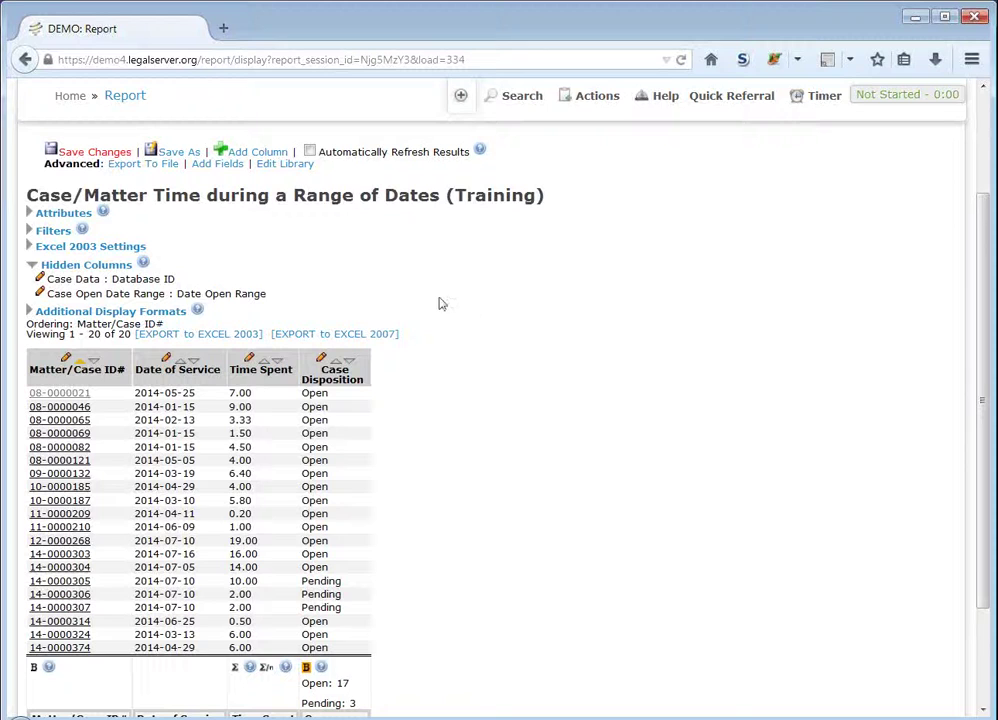
# Add the Activity Code [Lookup] sub-table under Timekeeping in the table tree for adding fields.
pyautogui.click(229, 165)
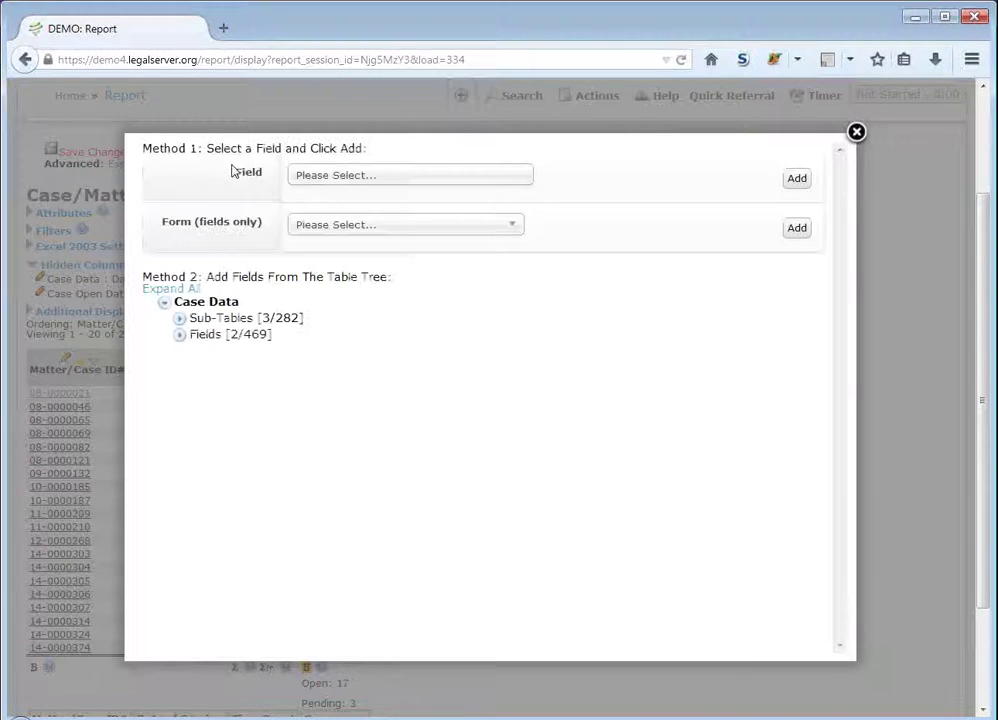
pyautogui.click(179, 318)
pyautogui.click(195, 389)
pyautogui.click(210, 406)
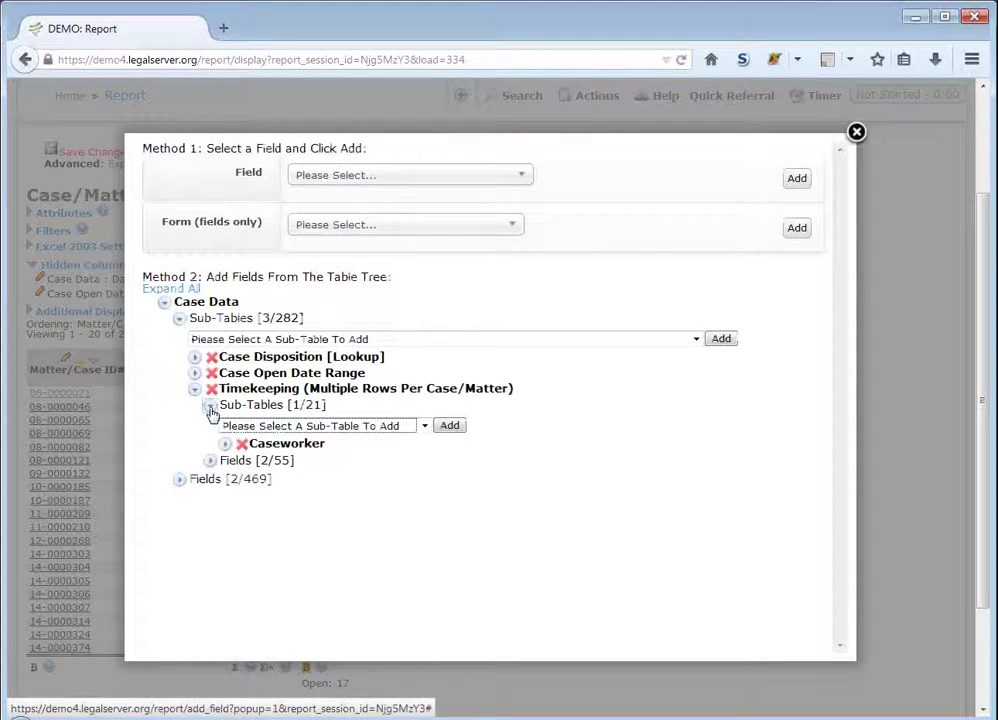
pyautogui.click(383, 432)
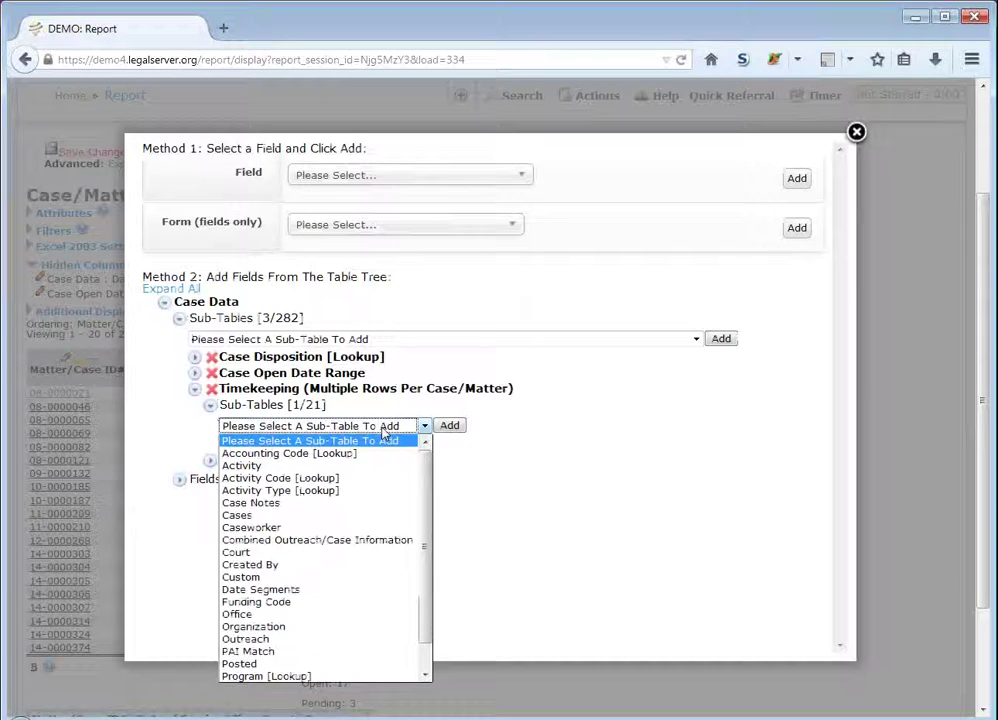
pyautogui.click(378, 479)
pyautogui.click(459, 430)
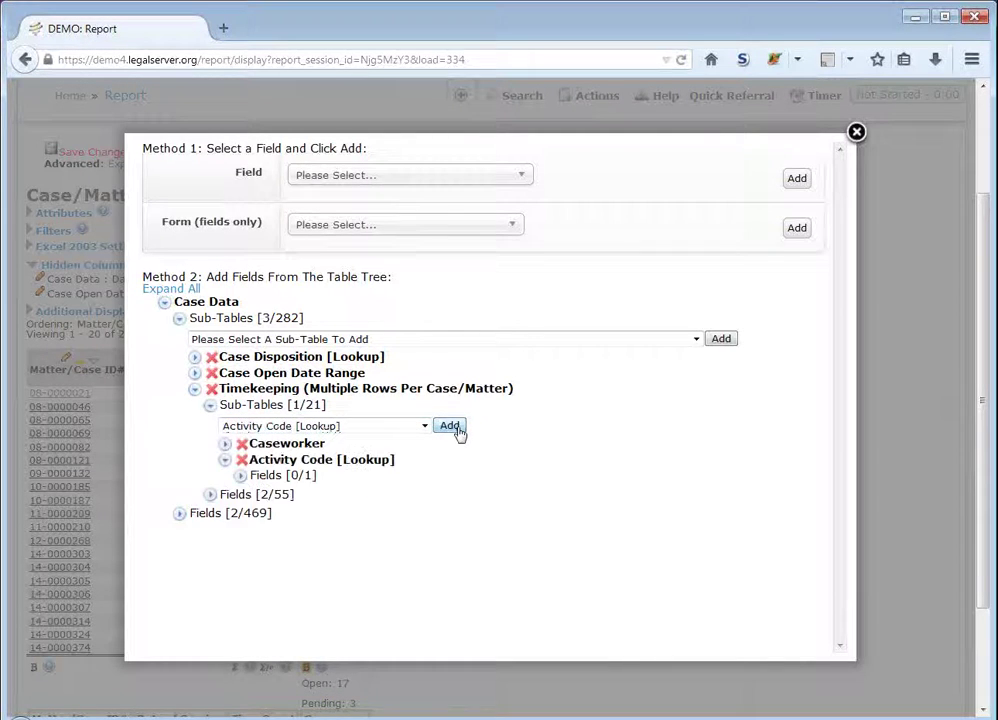
# Add the Activity Code field from the Activity Code [Lookup] sub-table to the report and reload the results.
pyautogui.click(241, 476)
pyautogui.click(256, 518)
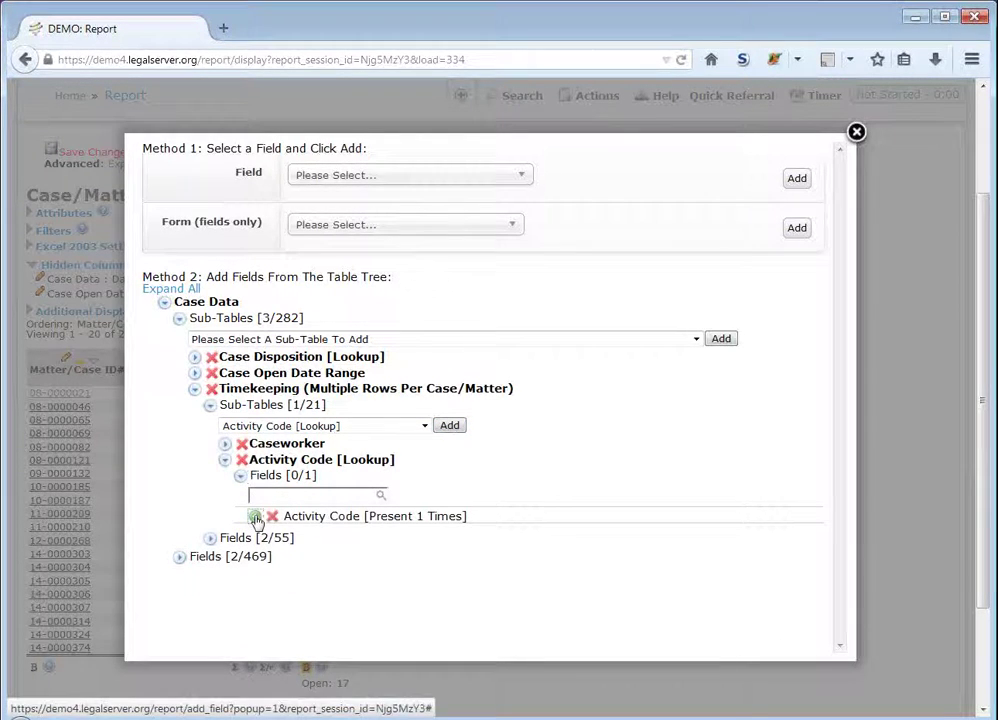
pyautogui.click(856, 133)
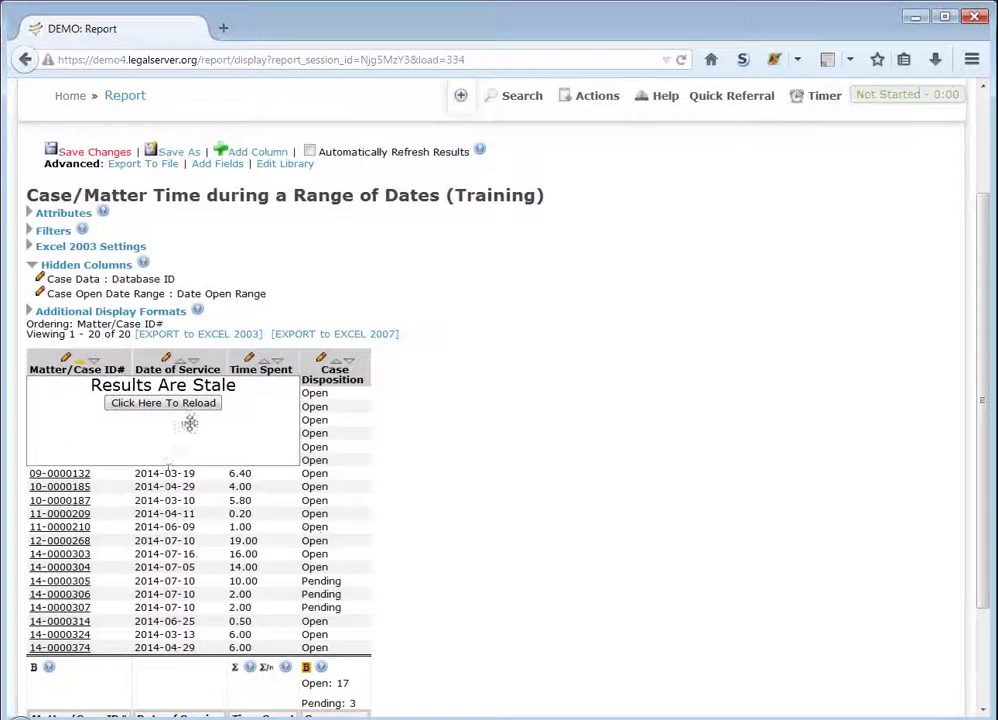
pyautogui.click(196, 406)
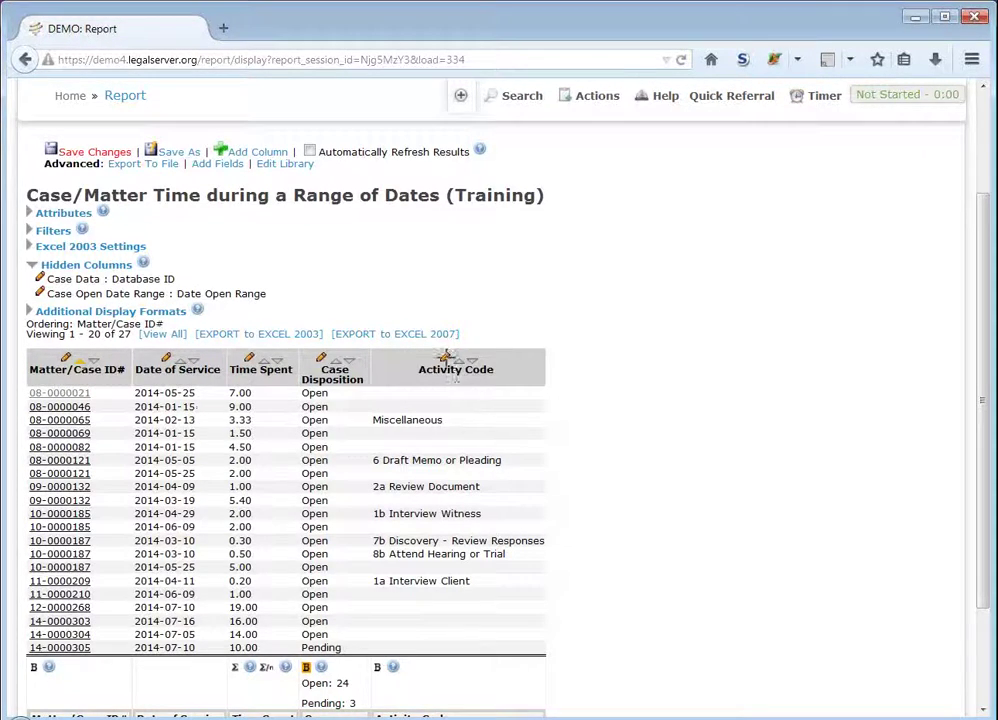
# Set the Activity Code column's aggregate to Text Join and reload the report results.
pyautogui.click(445, 357)
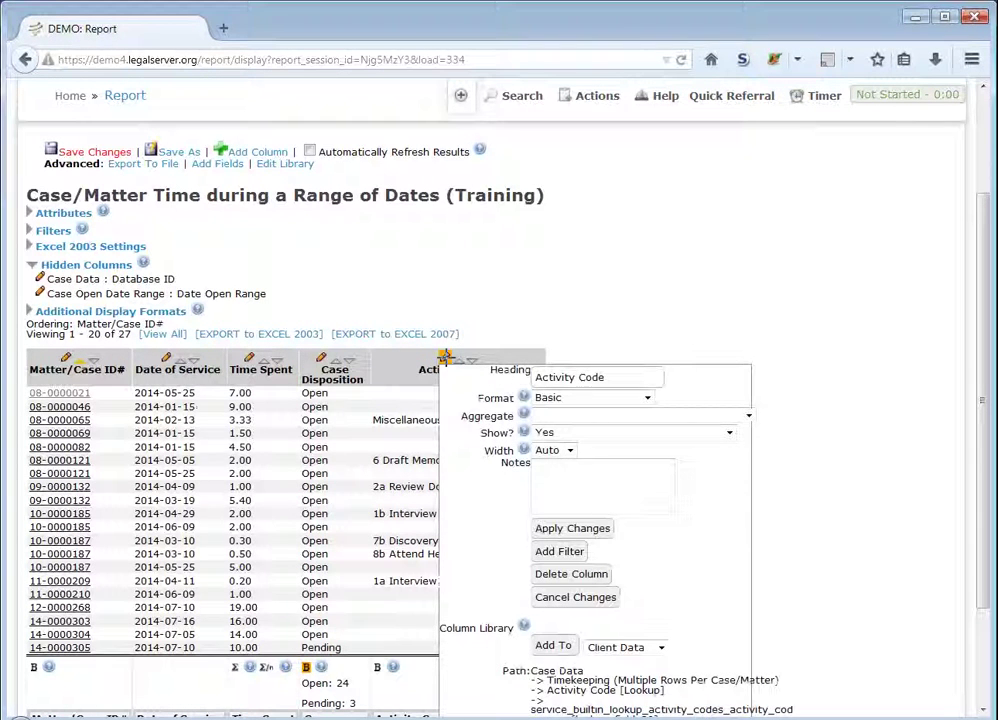
pyautogui.click(670, 416)
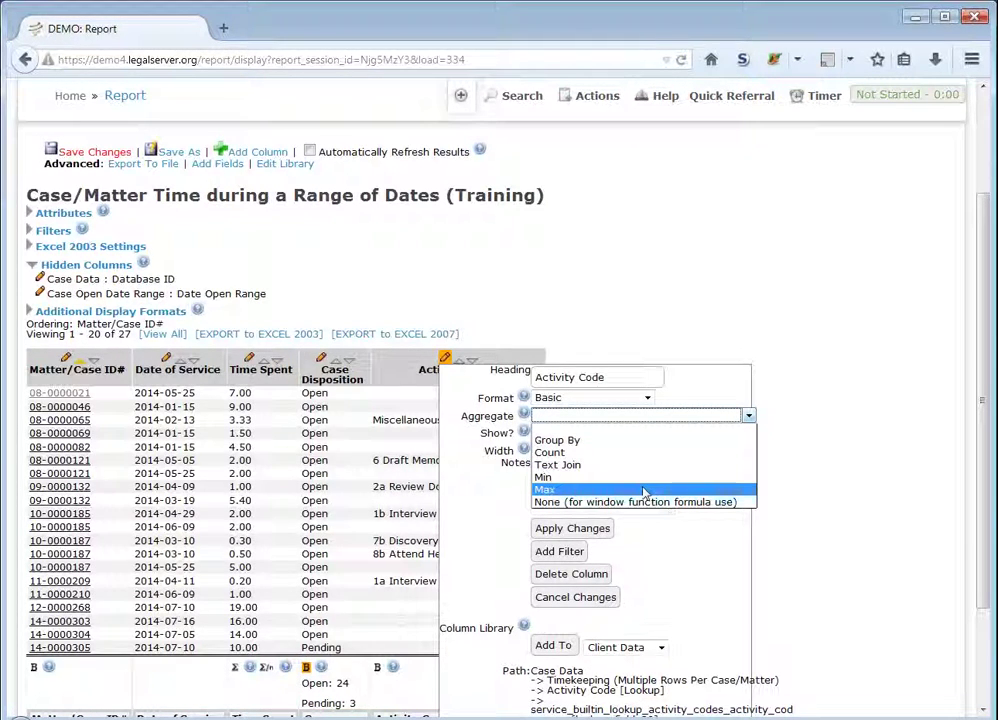
pyautogui.click(640, 465)
pyautogui.click(557, 525)
pyautogui.click(163, 403)
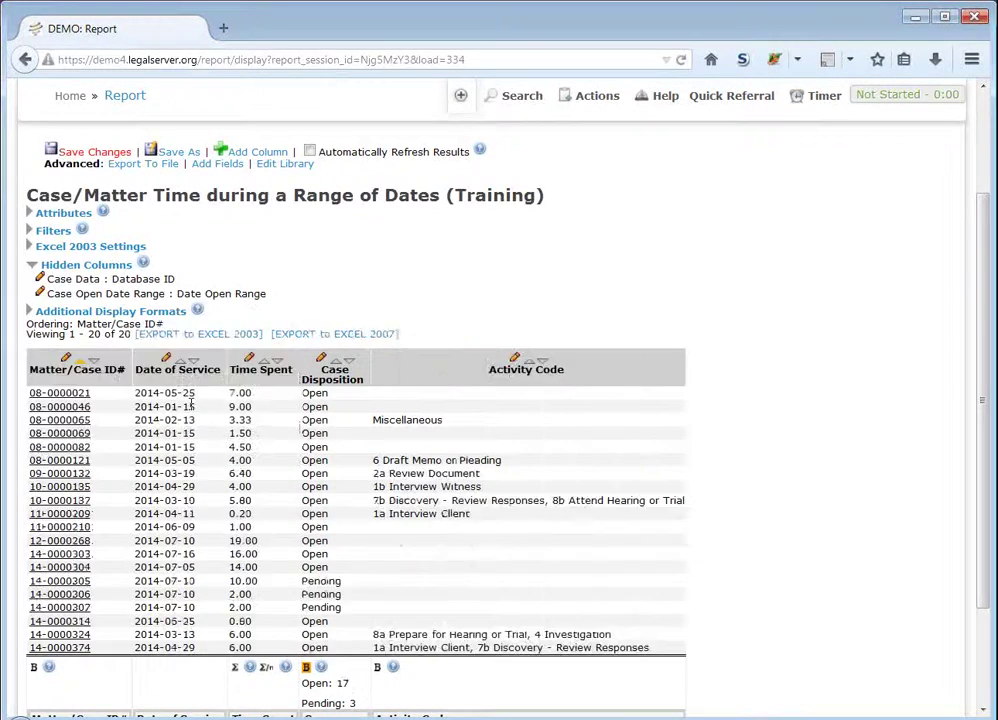